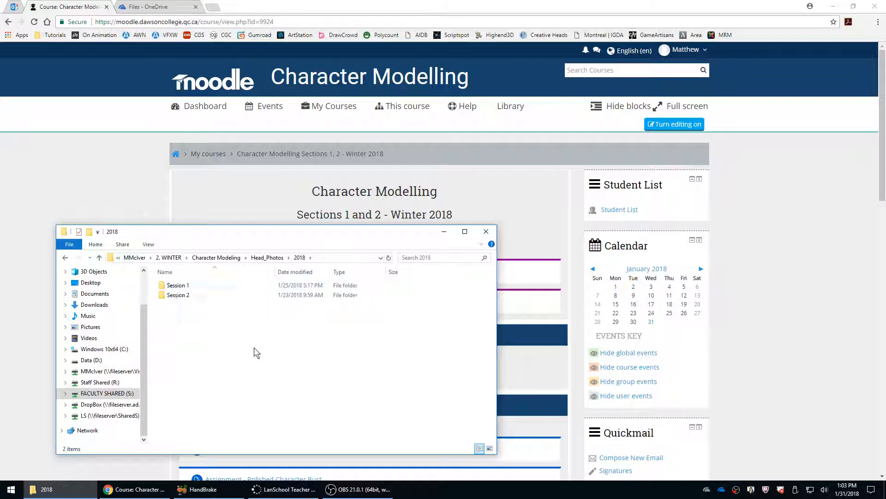
# Open the Session 2 folder and view its photos as thumbnails in FastStone Image Viewer.
pyautogui.doubleClick(174, 295)
pyautogui.scroll(-20, 240, 299)
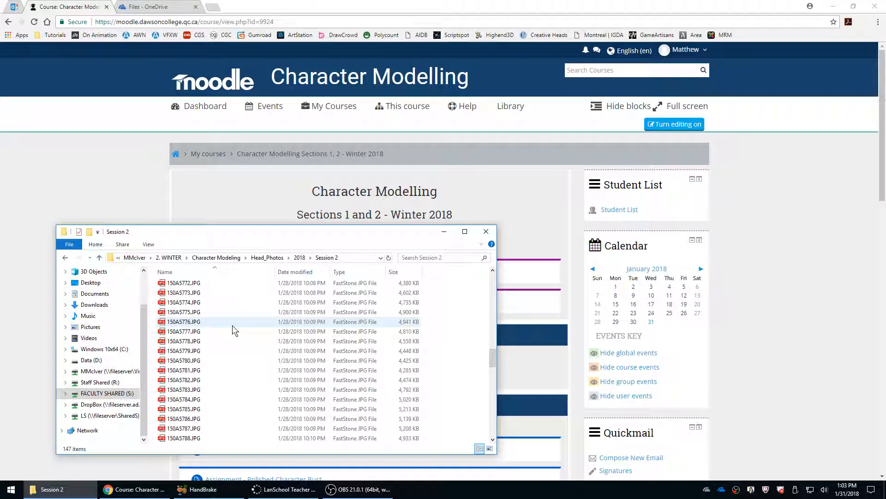
pyautogui.scroll(-10, 198, 341)
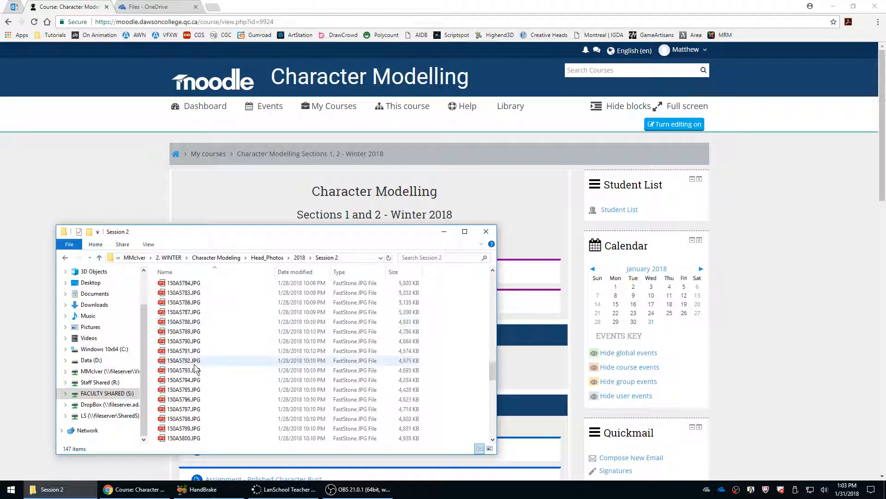
pyautogui.doubleClick(190, 332)
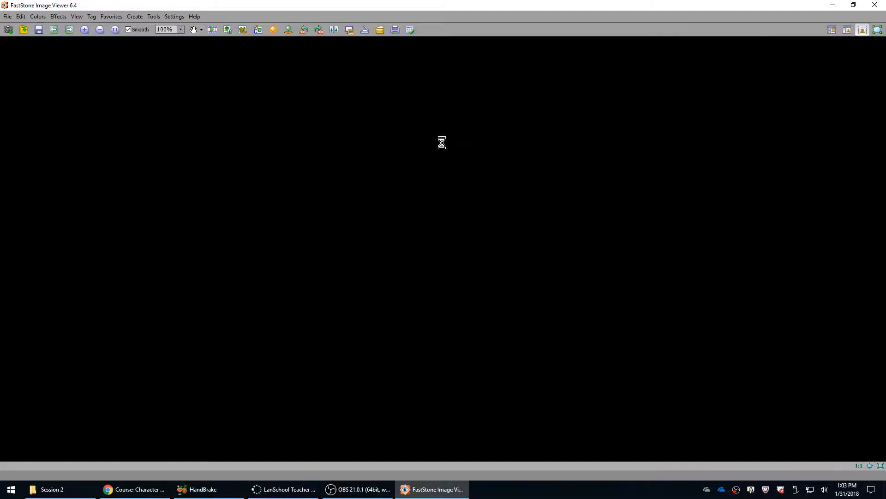
pyautogui.scroll(1, 435, 154)
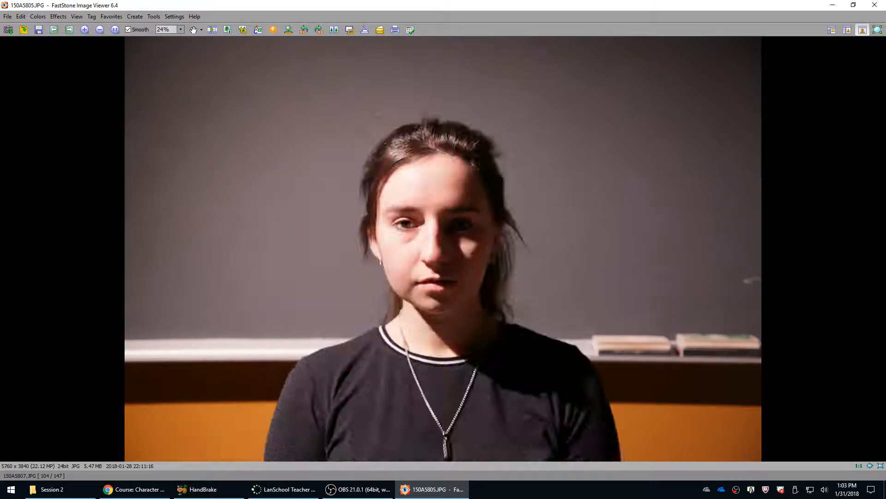
pyautogui.doubleClick(436, 153)
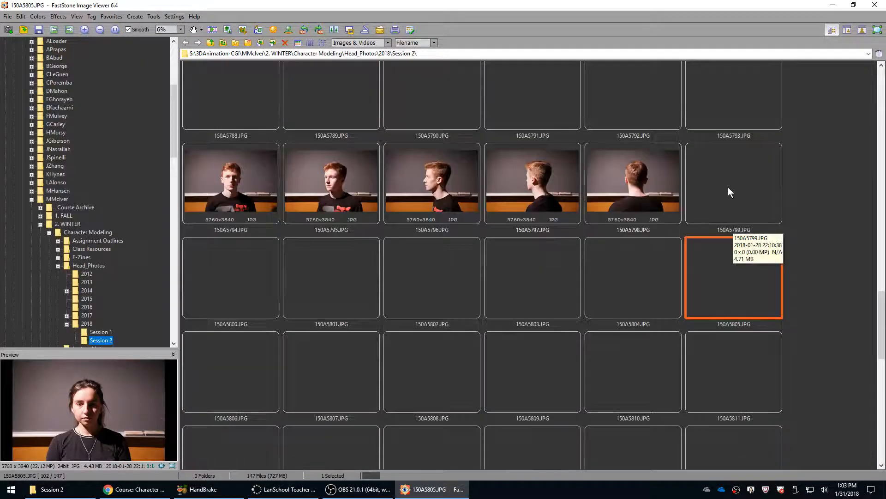
# Select the front and two side-profile photos 150A5701.JPG, 150A5703.JPG and 150A5707.JPG and open them in Photoshop.
pyautogui.scroll(-3, 735, 190)
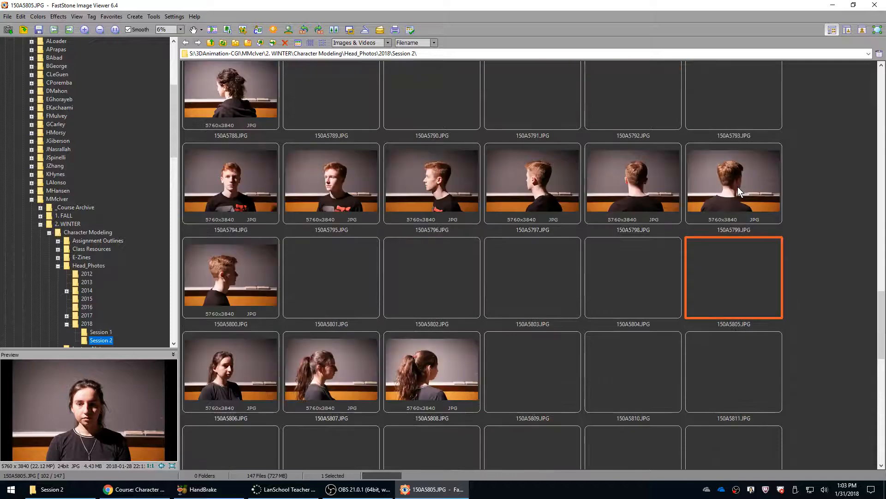
pyautogui.scroll(14, 738, 186)
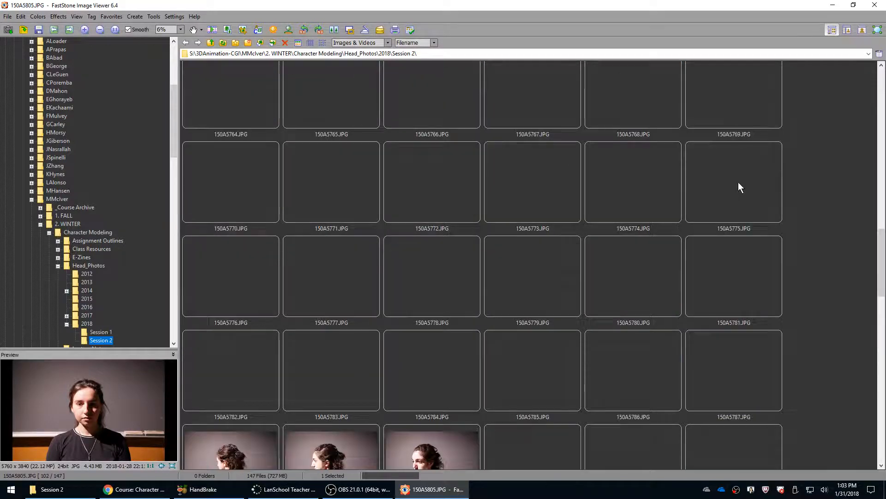
pyautogui.scroll(3, 738, 187)
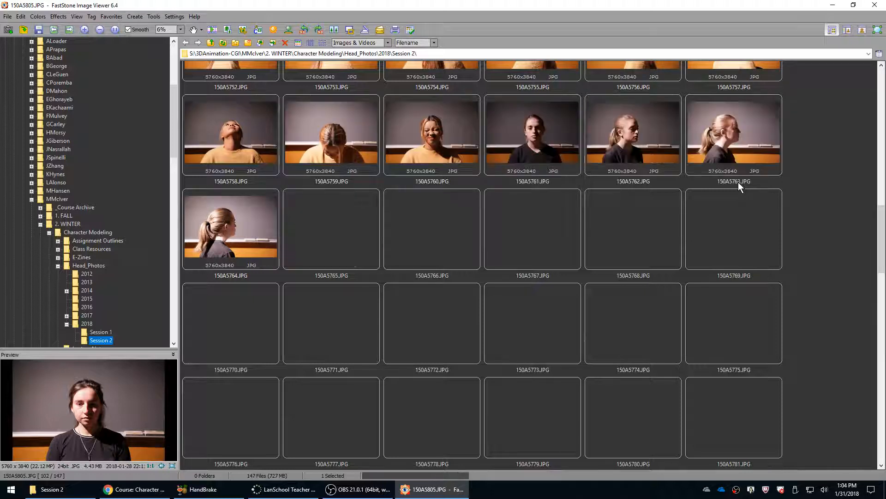
pyautogui.scroll(3, 738, 182)
pyautogui.scroll(13, 738, 182)
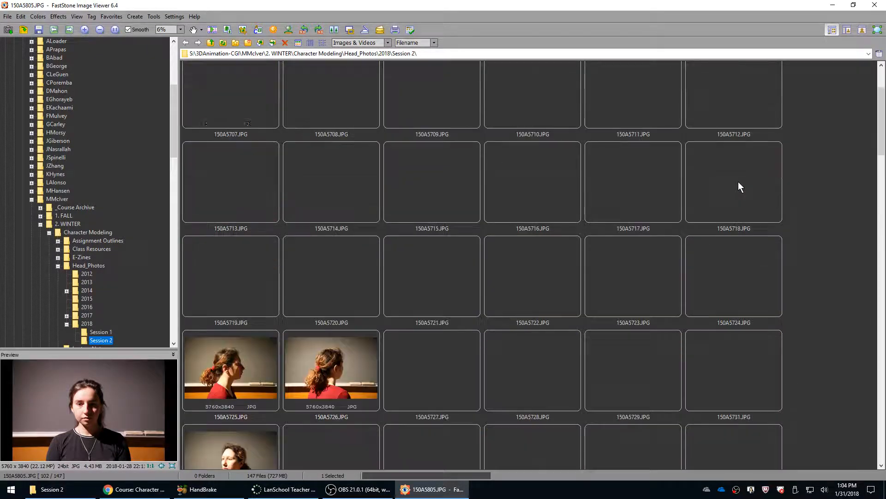
pyautogui.scroll(2, 738, 181)
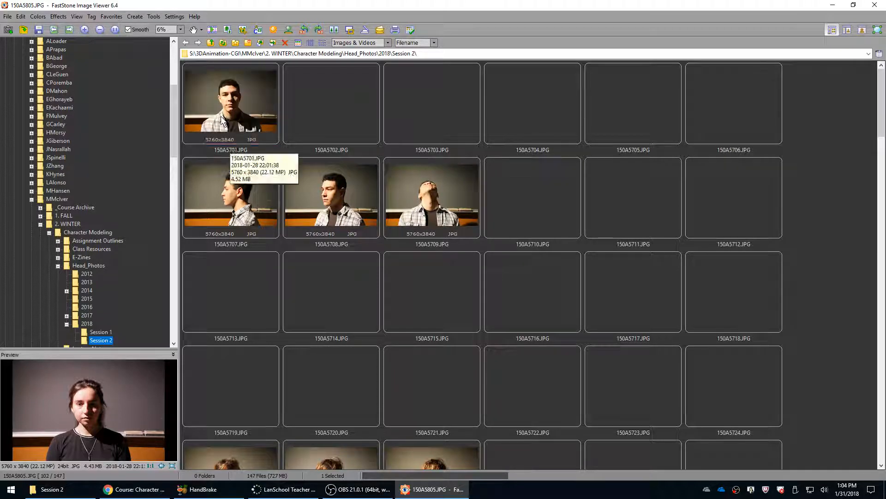
pyautogui.click(220, 115)
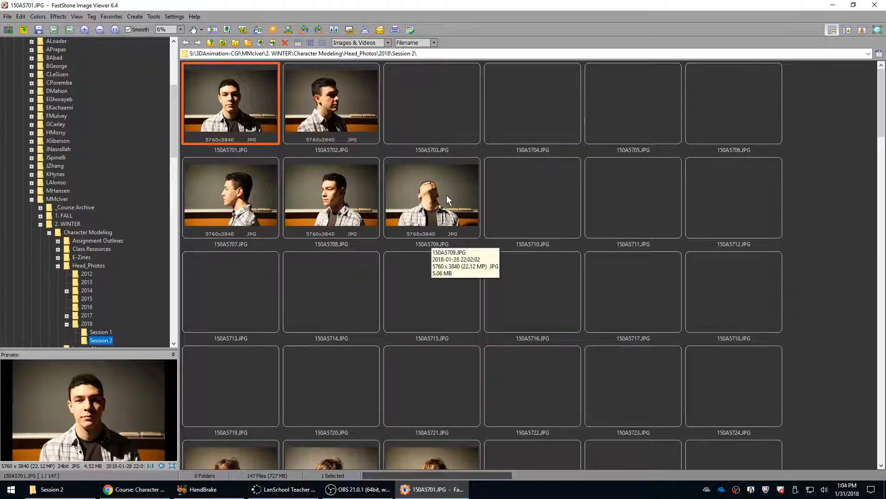
pyautogui.keyDown('ctrl'); pyautogui.click(422, 96); pyautogui.keyUp('ctrl')
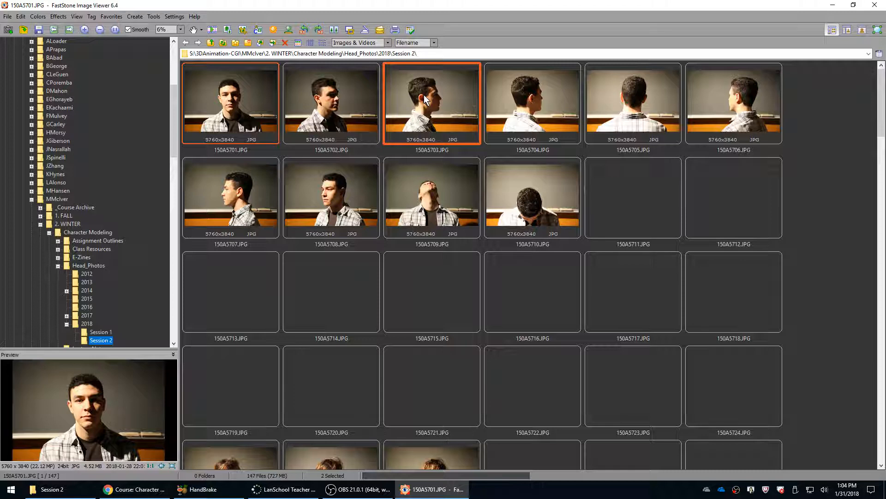
pyautogui.keyDown('ctrl'); pyautogui.click(236, 194); pyautogui.keyUp('ctrl')
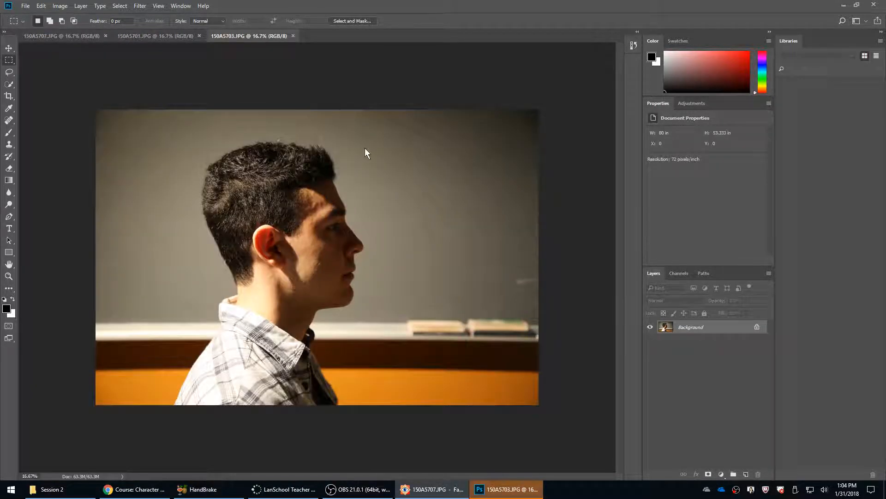
# Widen the canvas of the front-view photo 150A5701.JPG to 300 percent, keeping the image centred.
pyautogui.click(153, 36)
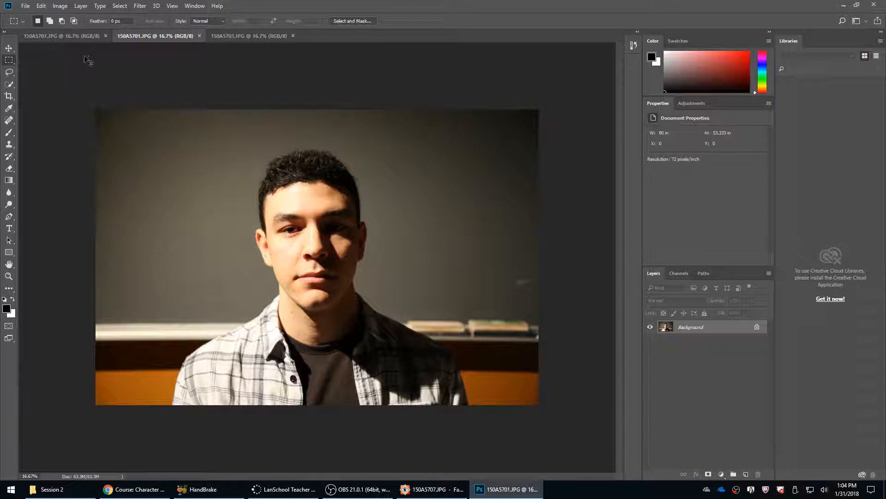
pyautogui.click(66, 6)
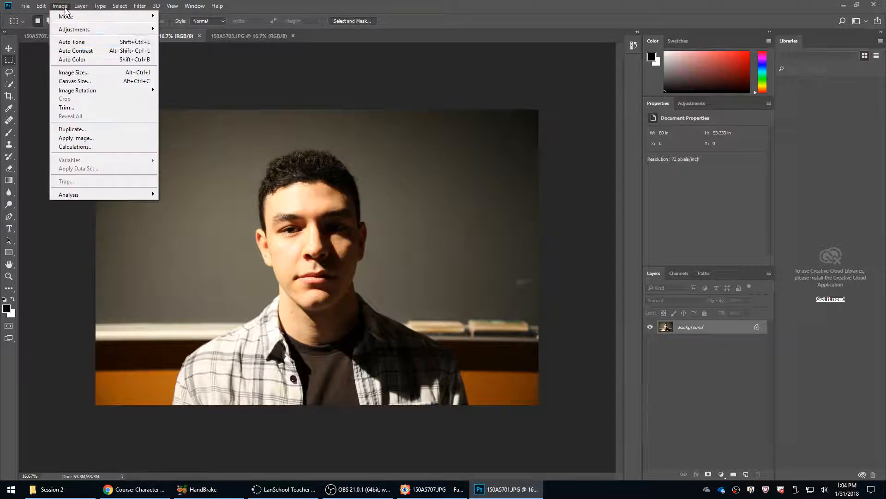
pyautogui.click(77, 82)
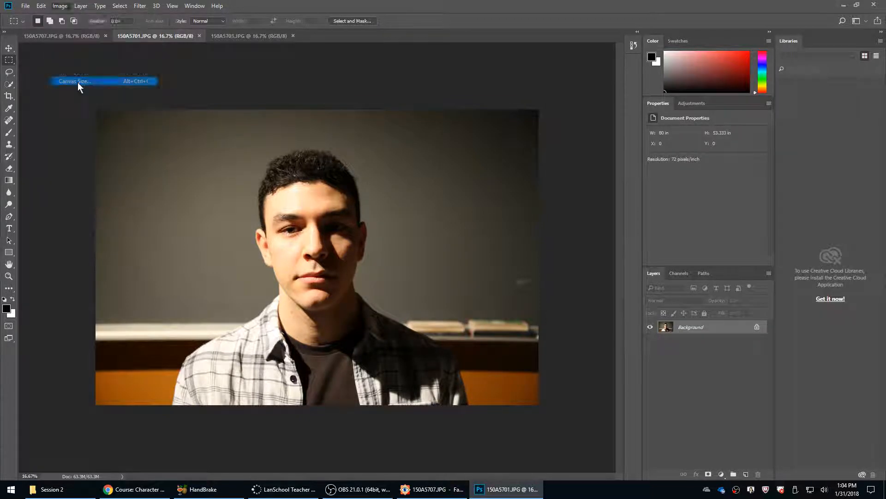
pyautogui.click(463, 181)
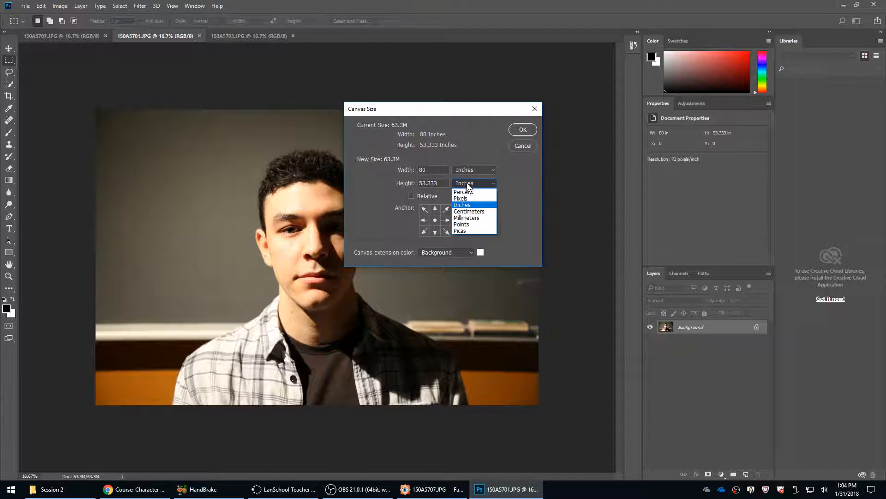
pyautogui.click(466, 230)
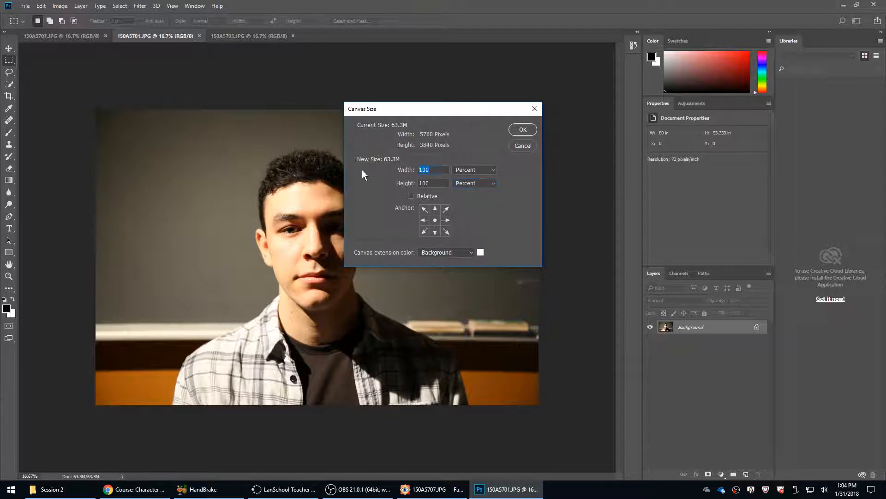
pyautogui.write('300')
pyautogui.click(523, 129)
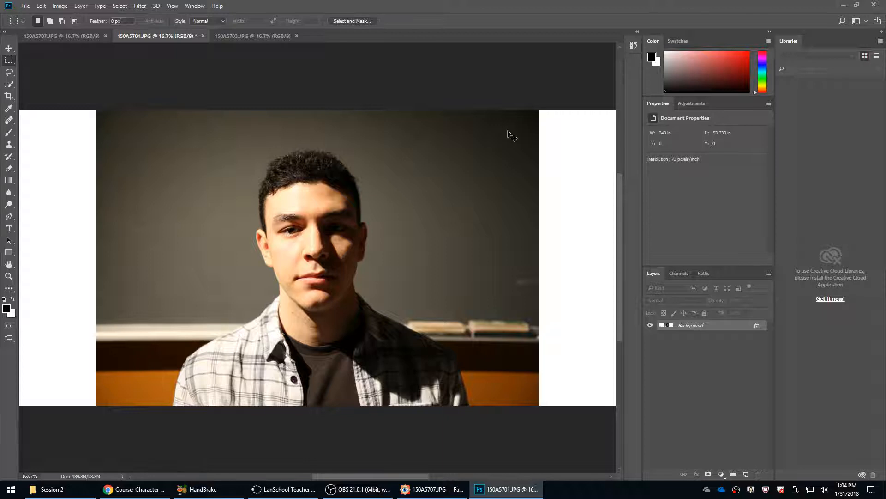
pyautogui.hotkey('ctrl', '0')
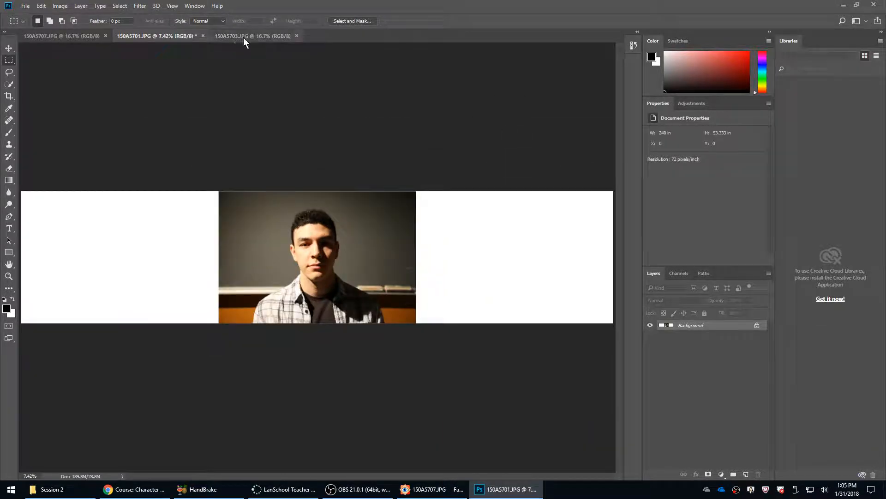
# Quick-select the whole background in 150A5703.JPG and invert the selection to isolate the figure in profile.
pyautogui.click(247, 36)
pyautogui.press('w')
pyautogui.moveTo(412, 186)
pyautogui.mouseDown()
pyautogui.moveTo(408, 161)
pyautogui.moveTo(410, 435)
pyautogui.moveTo(419, 275)
pyautogui.mouseUp()
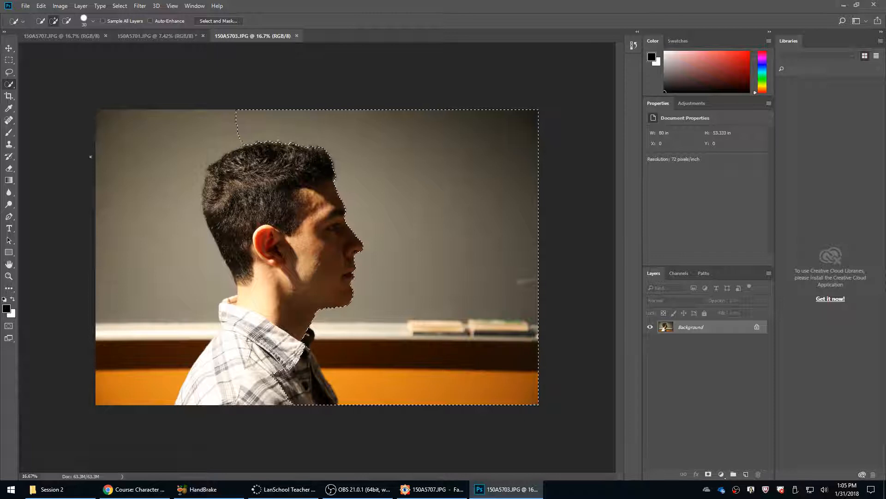
pyautogui.moveTo(91, 152)
pyautogui.mouseDown()
pyautogui.moveTo(68, 346)
pyautogui.moveTo(74, 427)
pyautogui.mouseUp()
pyautogui.moveTo(126, 332); pyautogui.dragTo(168, 335)
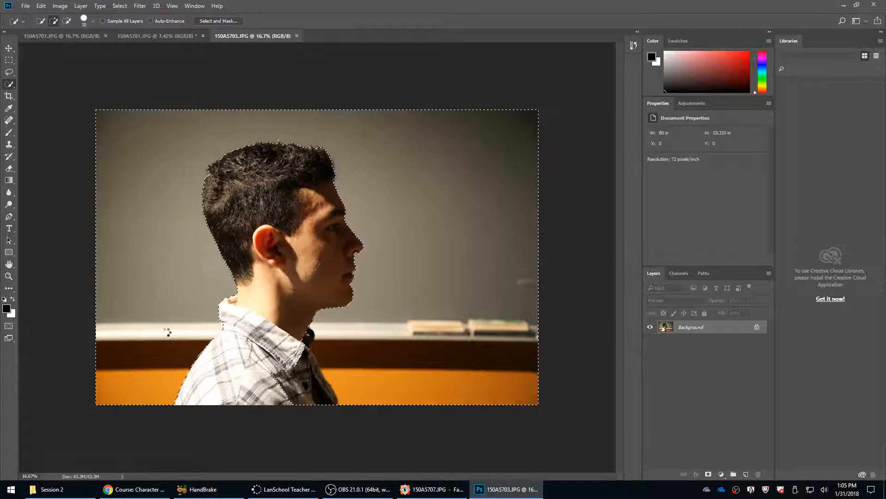
pyautogui.hotkey('ctrl', 'shift', 'i')
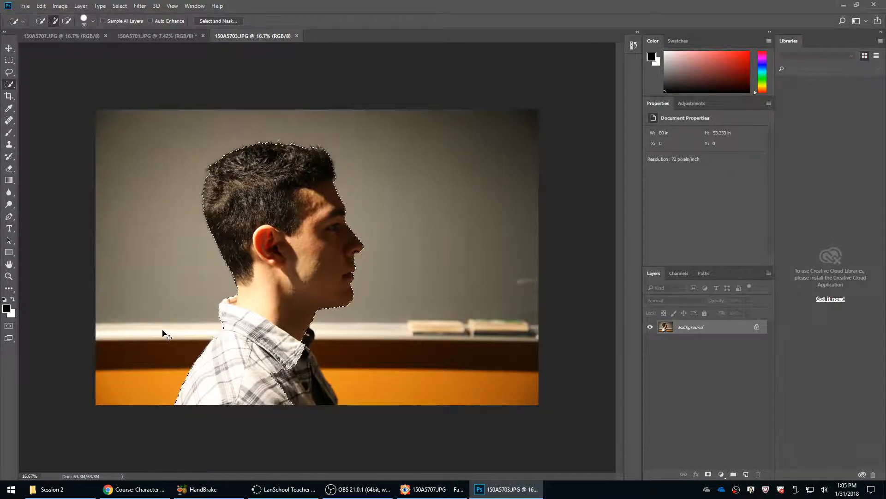
# Copy the isolated profile into 150A5701.JPG and place it to the right of the front view with the heads level.
pyautogui.click(134, 36)
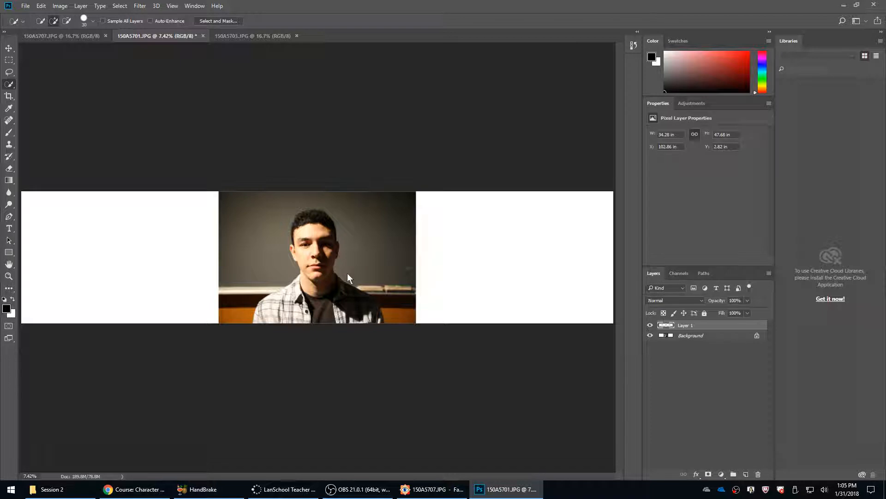
pyautogui.hotkey('ctrl', 'v')
pyautogui.press('v')
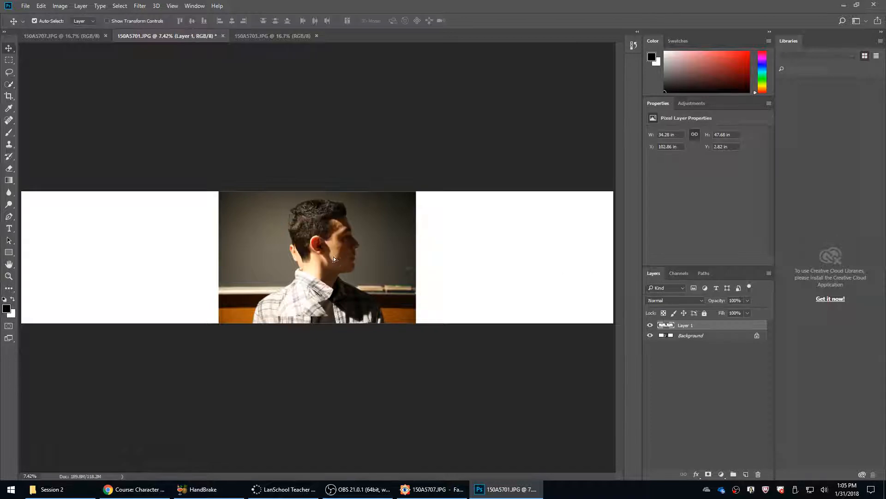
pyautogui.moveTo(332, 258); pyautogui.dragTo(389, 266)
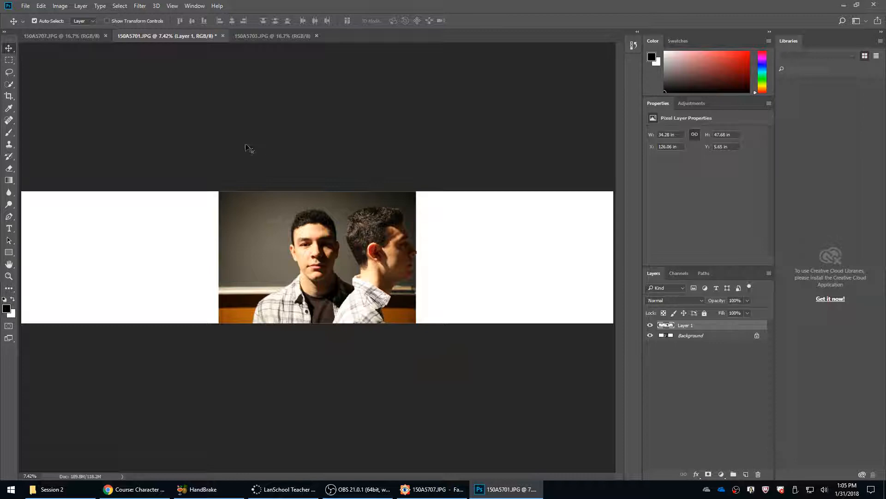
# Quick-select the background on both sides of the figure in 150A5707.JPG and invert the selection to isolate the figure.
pyautogui.click(59, 35)
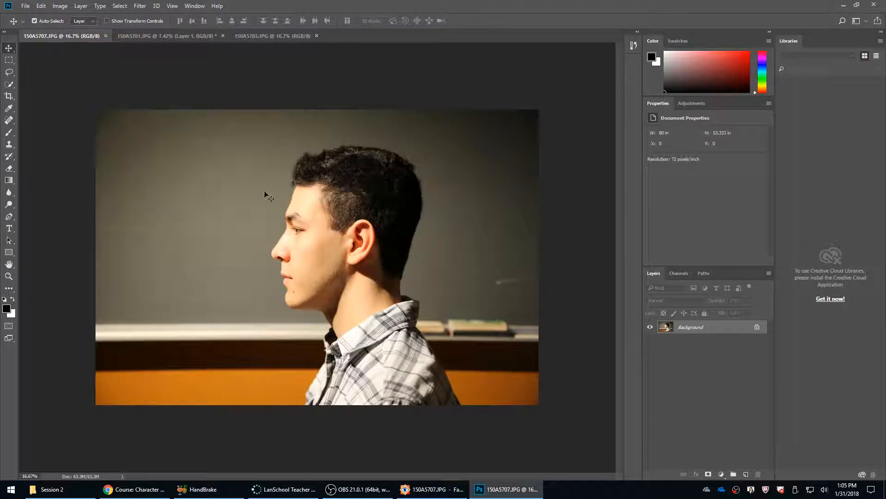
pyautogui.press('w')
pyautogui.moveTo(253, 185); pyautogui.dragTo(210, 416)
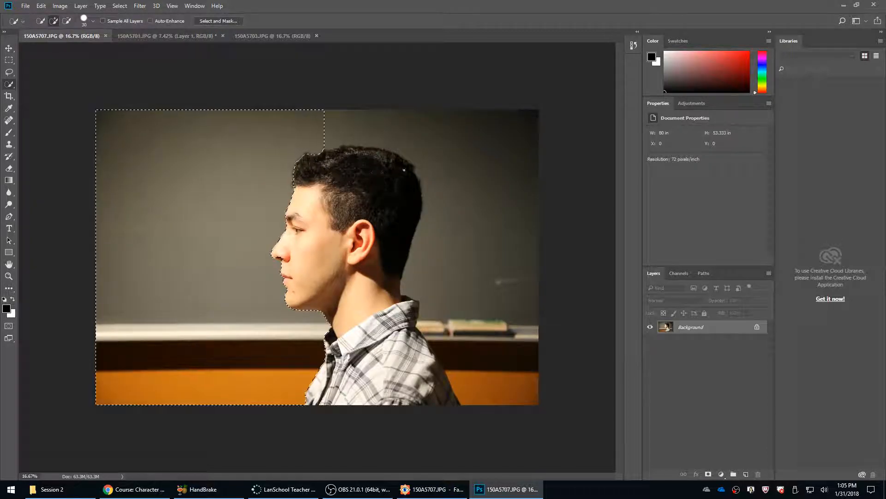
pyautogui.moveTo(490, 144)
pyautogui.mouseDown()
pyautogui.moveTo(555, 308)
pyautogui.moveTo(543, 437)
pyautogui.moveTo(545, 409)
pyautogui.moveTo(502, 346)
pyautogui.moveTo(525, 420)
pyautogui.moveTo(492, 351)
pyautogui.moveTo(457, 372)
pyautogui.moveTo(429, 363)
pyautogui.moveTo(446, 439)
pyautogui.mouseUp()
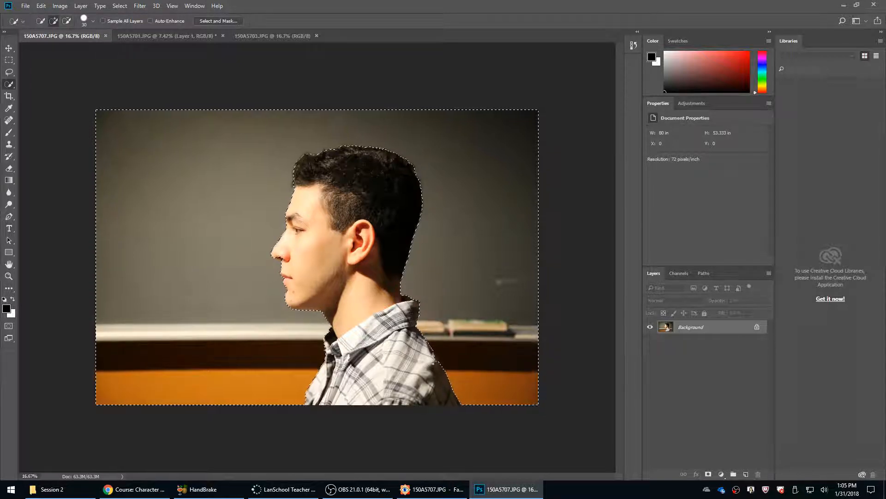
pyautogui.hotkey('ctrl', 'shift', 'i')
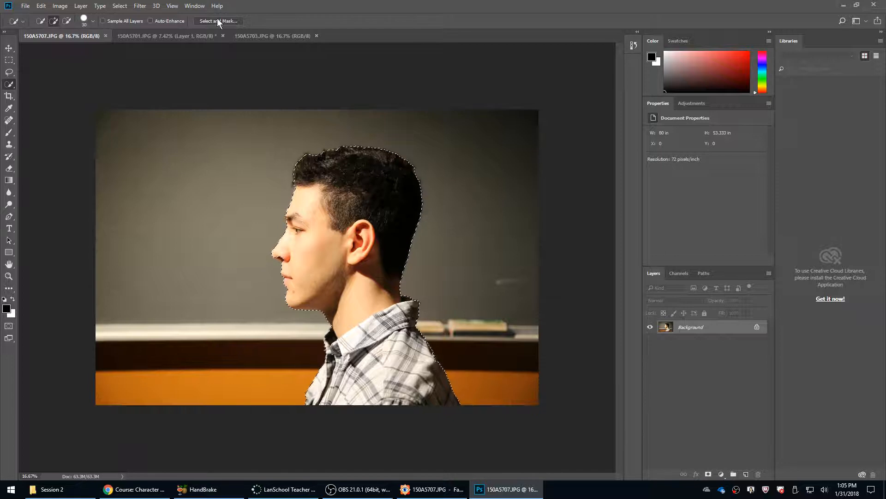
# Paste the left-facing profile into 150A5701.JPG and place it to the left of the front view with the heads level.
pyautogui.click(164, 36)
pyautogui.hotkey('ctrl', 'v')
pyautogui.press('v')
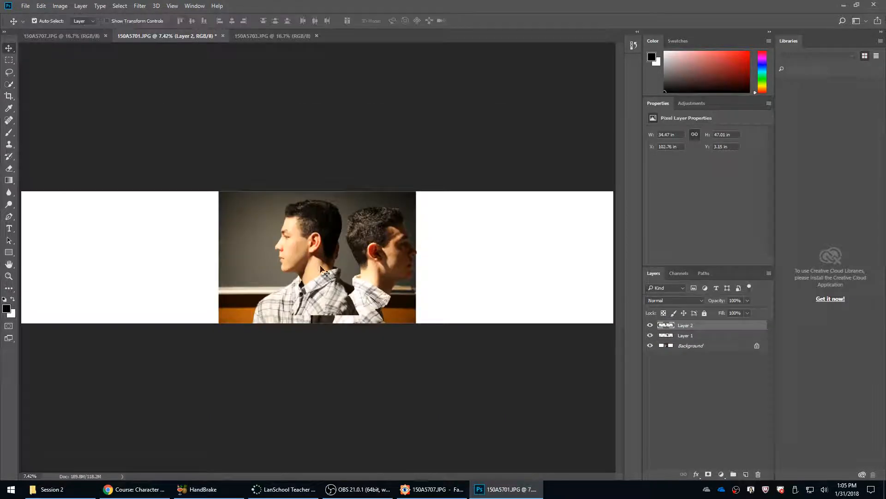
pyautogui.moveTo(321, 267); pyautogui.dragTo(221, 271)
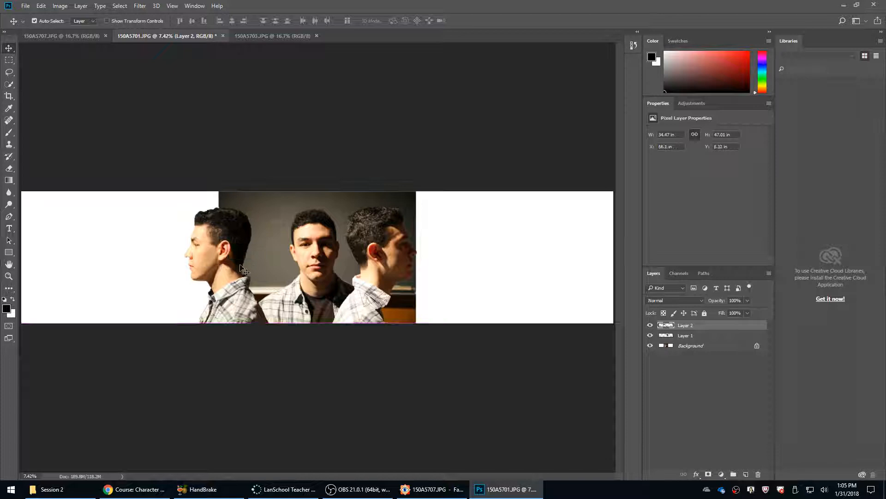
# Crop the canvas symmetrically on both sides, leaving a narrow white margin beside the outer profile heads.
pyautogui.press('c')
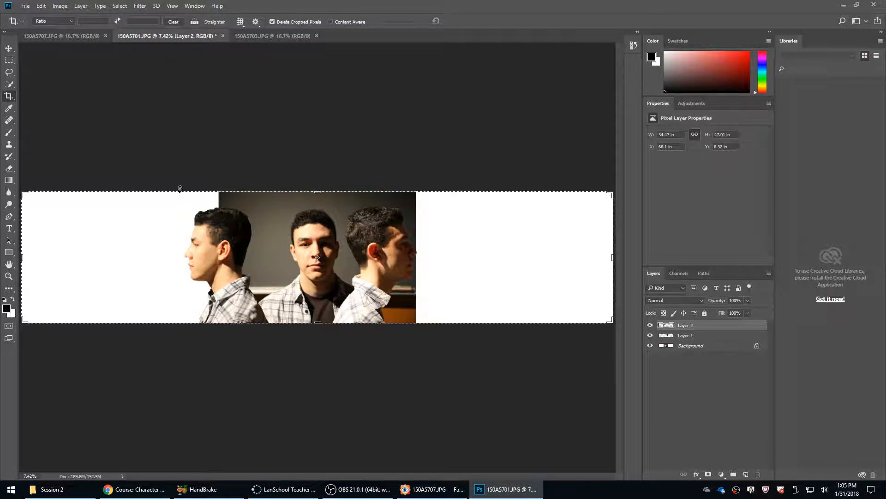
pyautogui.moveTo(21, 254); pyautogui.dragTo(170, 271)
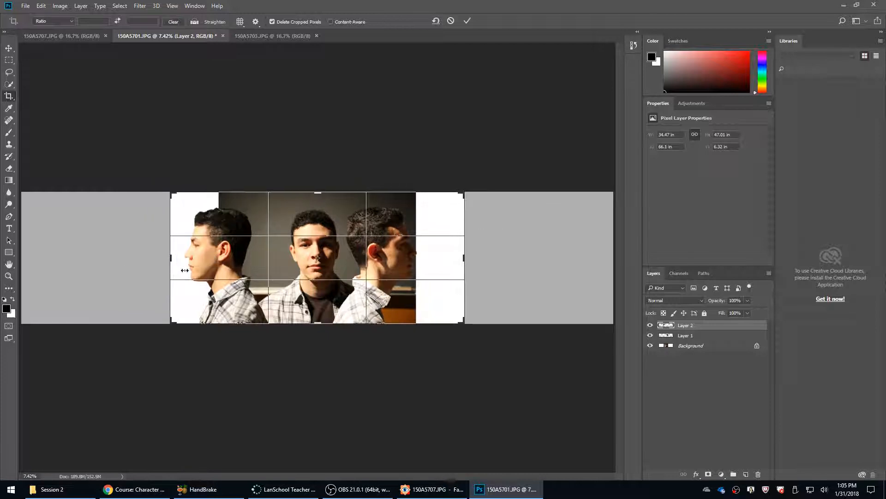
pyautogui.moveTo(331, 268); pyautogui.dragTo(332, 269)
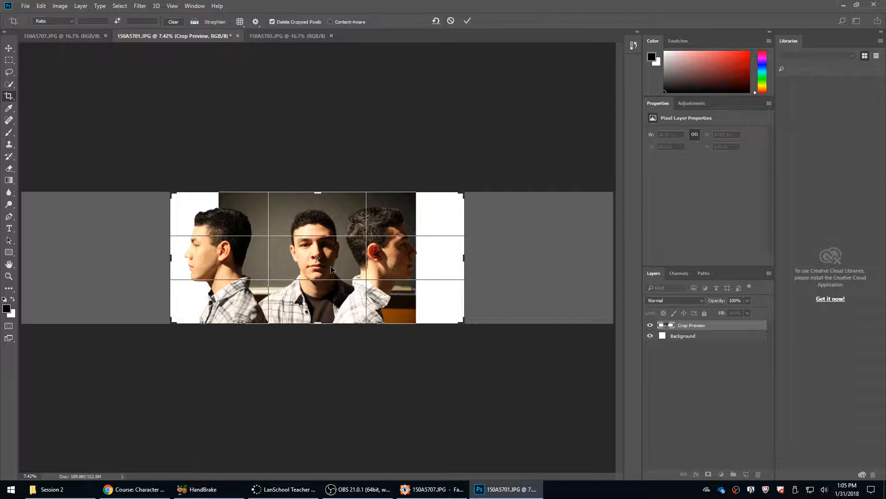
pyautogui.press('Return')
pyautogui.scroll(5, 331, 269)
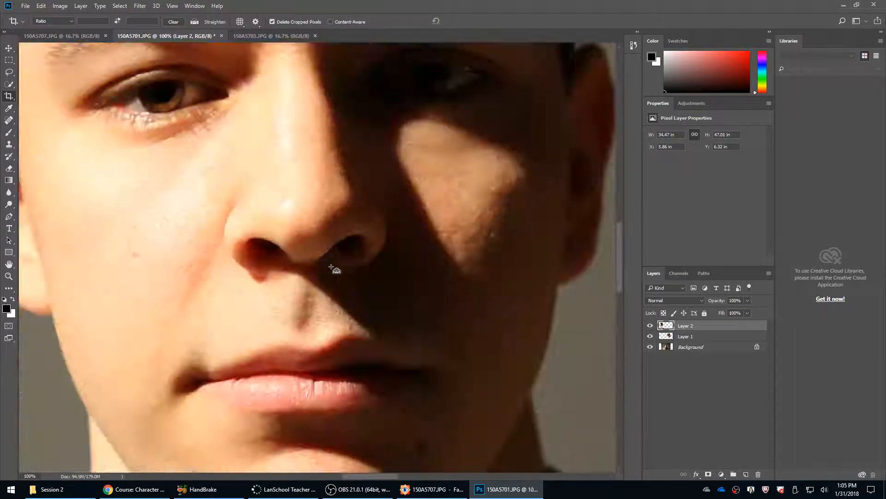
pyautogui.hotkey('ctrl', '0')
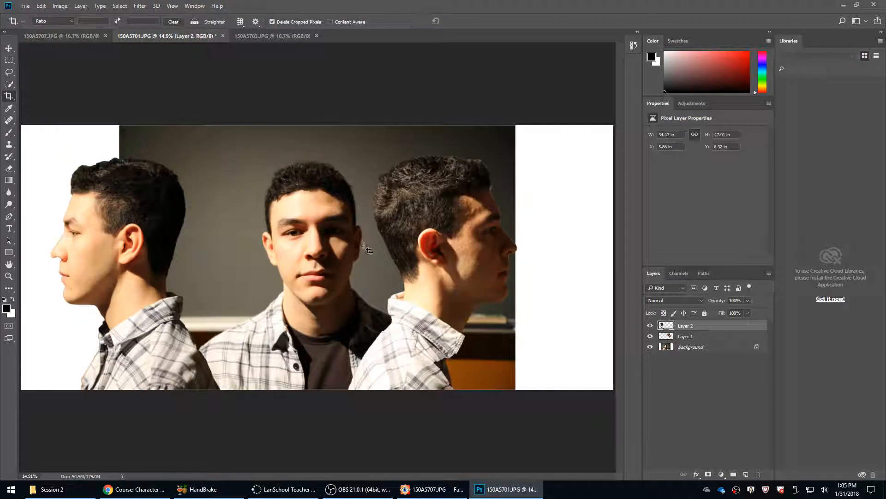
# Unlock the Background layer and quick-select the backdrop on both sides of the front-view figure.
pyautogui.click(760, 347)
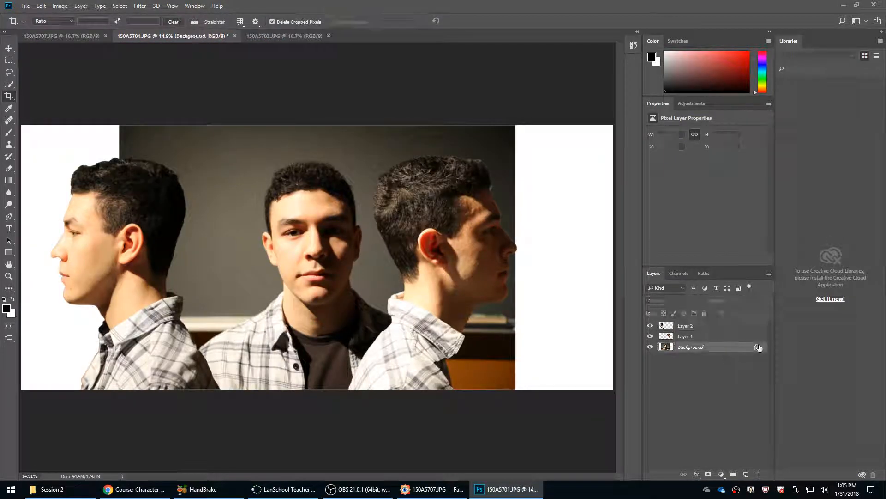
pyautogui.click(758, 347)
pyautogui.press('w')
pyautogui.moveTo(249, 158)
pyautogui.mouseDown()
pyautogui.moveTo(277, 199)
pyautogui.moveTo(203, 330)
pyautogui.moveTo(126, 397)
pyautogui.mouseUp()
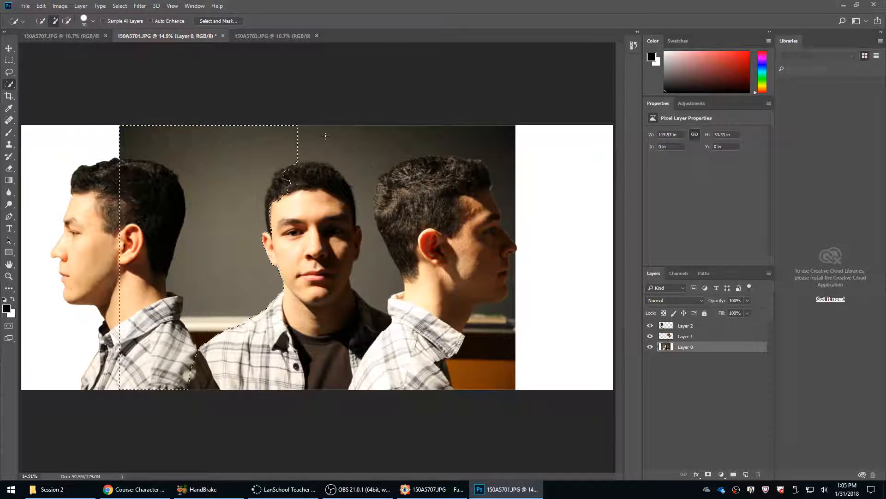
pyautogui.moveTo(324, 134)
pyautogui.mouseDown()
pyautogui.moveTo(494, 213)
pyautogui.moveTo(530, 400)
pyautogui.mouseUp()
pyautogui.moveTo(492, 333); pyautogui.dragTo(527, 437)
pyautogui.moveTo(498, 319); pyautogui.dragTo(497, 376)
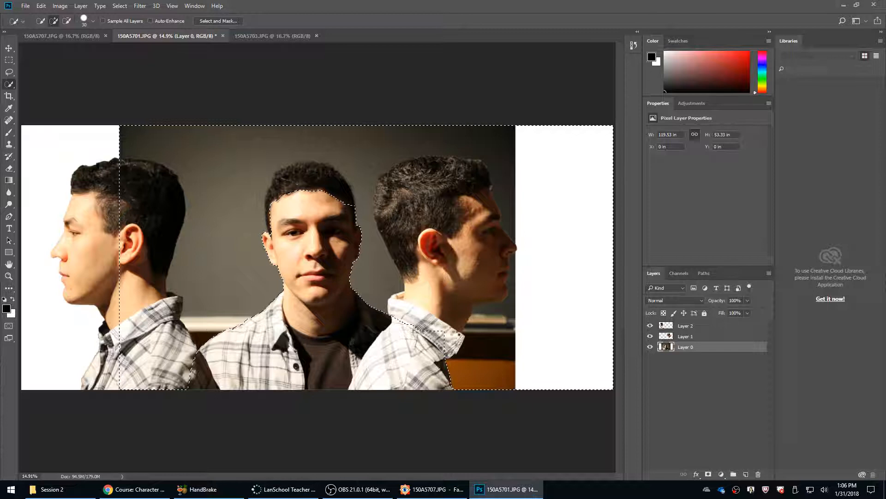
pyautogui.moveTo(460, 334); pyautogui.dragTo(437, 329)
# Hide both profile layers and refine the backdrop selection along the front figure's shoulder and hair.
pyautogui.click(650, 325)
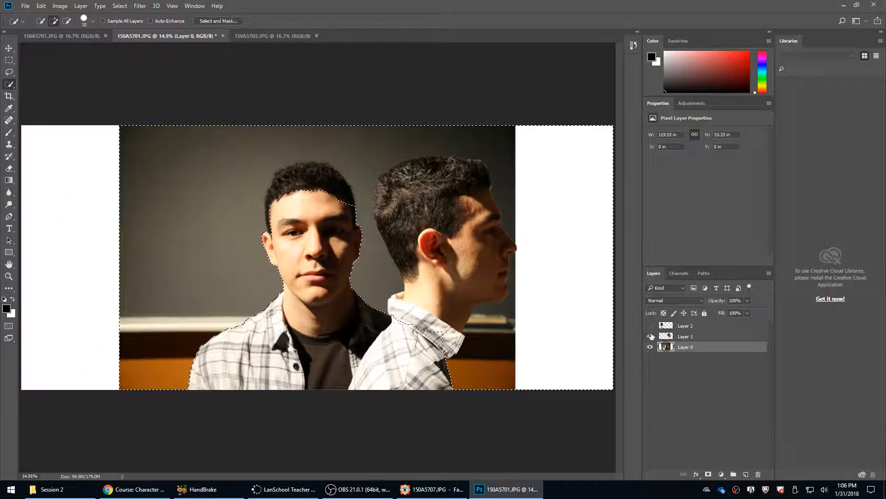
pyautogui.click(650, 336)
pyautogui.moveTo(433, 323); pyautogui.dragTo(455, 345)
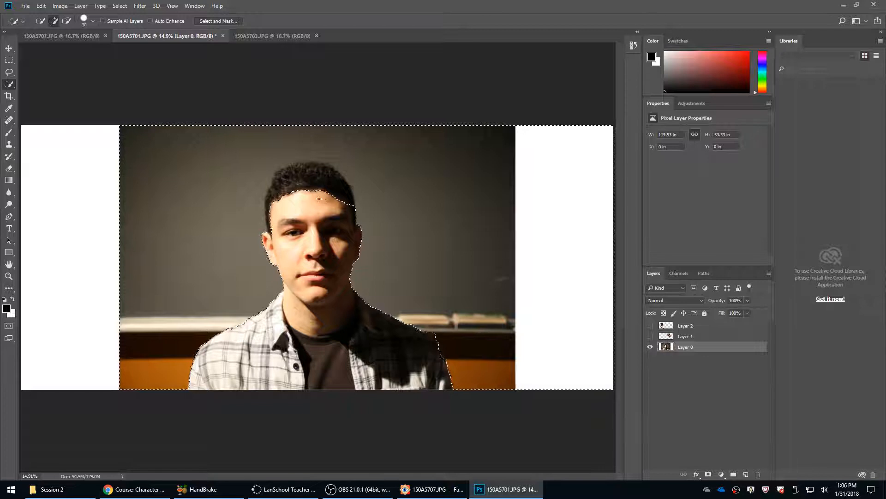
pyautogui.moveTo(325, 185); pyautogui.dragTo(323, 175)
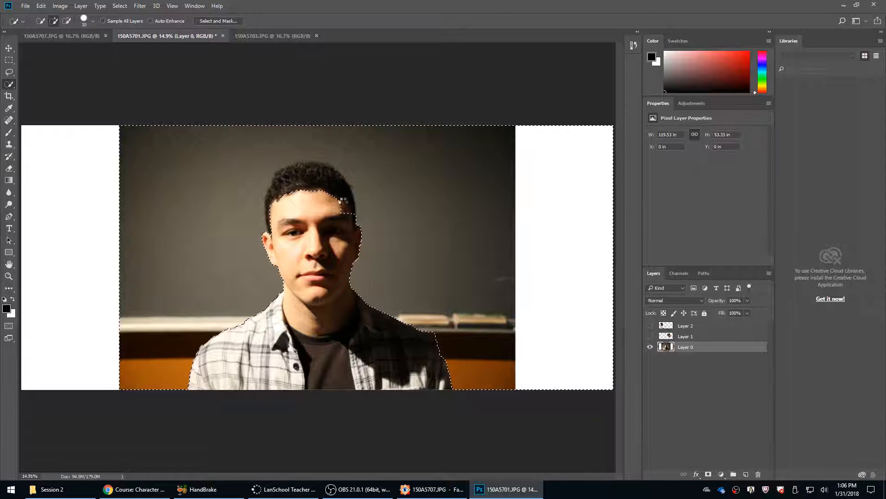
pyautogui.moveTo(346, 211)
pyautogui.mouseDown()
pyautogui.moveTo(324, 181)
pyautogui.moveTo(351, 208)
pyautogui.moveTo(344, 194)
pyautogui.moveTo(311, 175)
pyautogui.moveTo(352, 209)
pyautogui.moveTo(323, 178)
pyautogui.moveTo(340, 188)
pyautogui.moveTo(320, 178)
pyautogui.moveTo(343, 195)
pyautogui.moveTo(322, 177)
pyautogui.moveTo(338, 188)
pyautogui.moveTo(331, 179)
pyautogui.moveTo(339, 189)
pyautogui.moveTo(295, 174)
pyautogui.mouseUp()
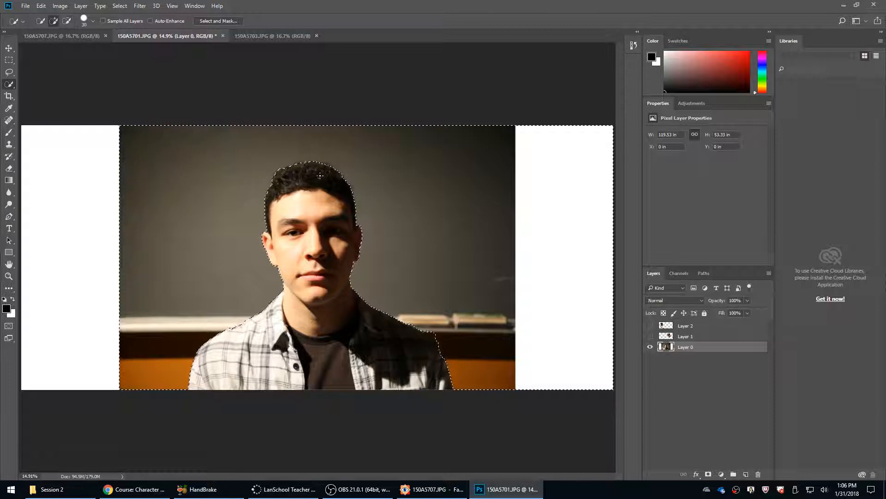
# Mask out the backdrop on Layer 0 with an inverted layer mask and add a white-filled layer beneath it.
pyautogui.click(708, 474)
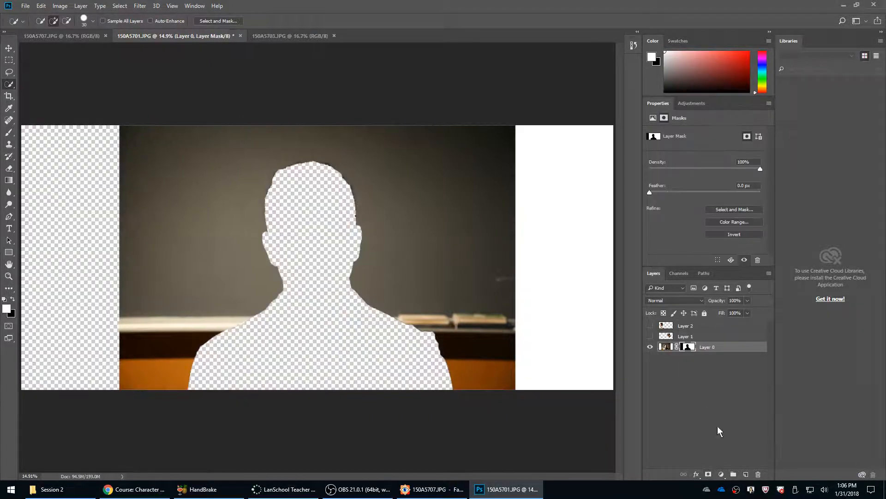
pyautogui.hotkey('ctrl', 'i')
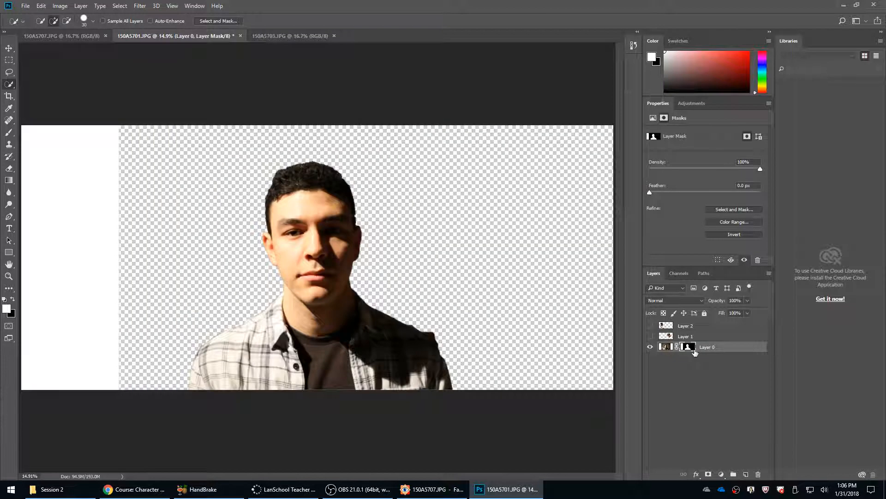
pyautogui.hotkey('ctrl', 'shift', 'alt', 'n')
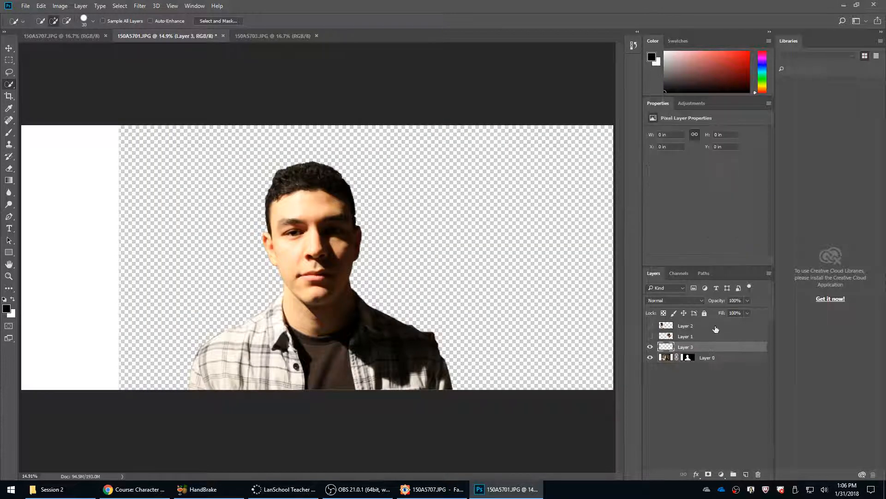
pyautogui.moveTo(707, 349); pyautogui.dragTo(705, 369)
pyautogui.hotkey('ctrl', 'BackSpace')
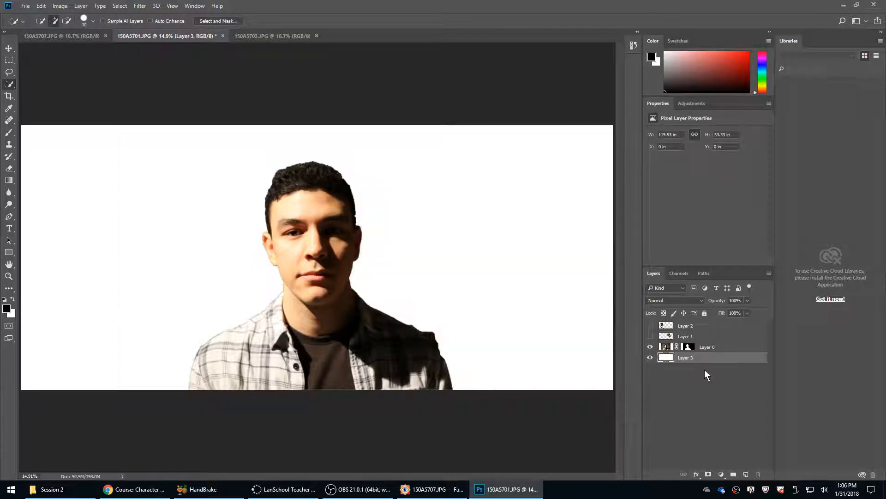
# Show both profile layers again and move the right-facing profile further away from the front view.
pyautogui.click(650, 336)
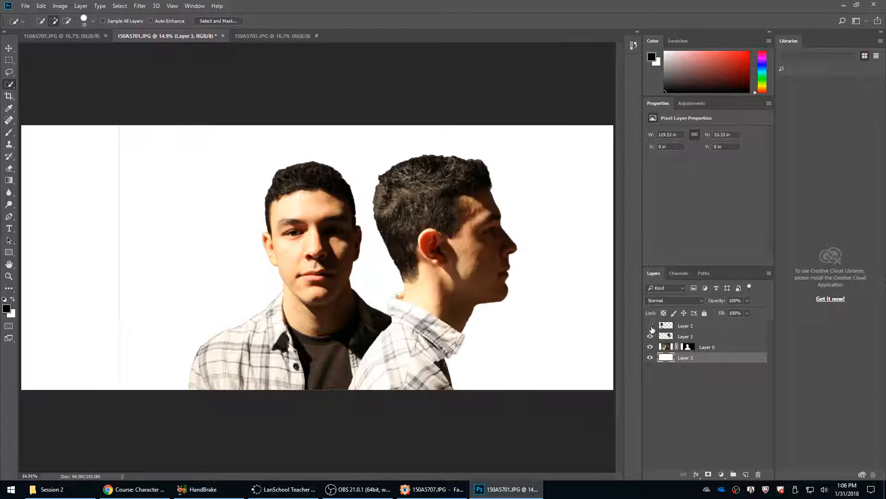
pyautogui.click(650, 325)
pyautogui.press('v')
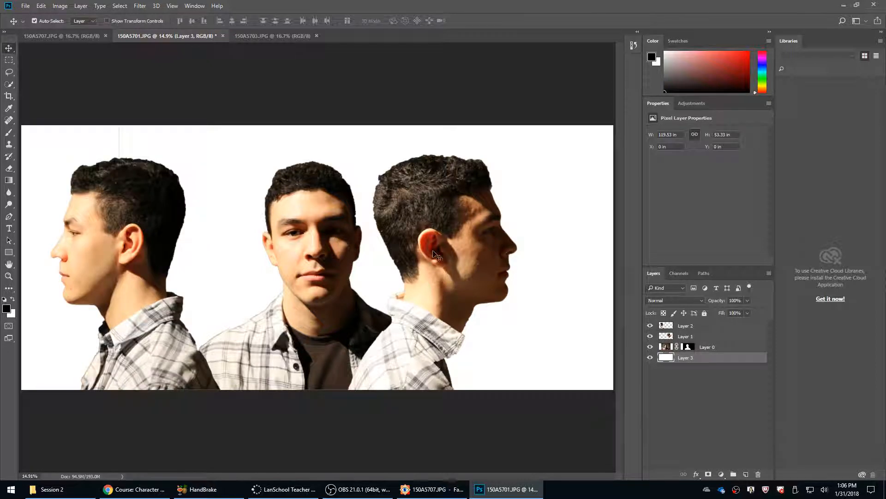
pyautogui.moveTo(437, 251); pyautogui.dragTo(464, 250)
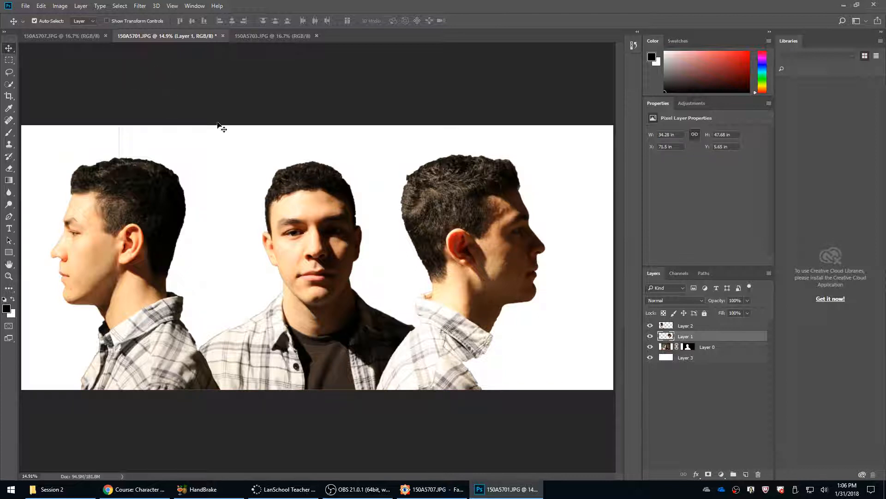
# Show the rulers along the edges of the document.
pyautogui.hotkey('ctrl', 'r')
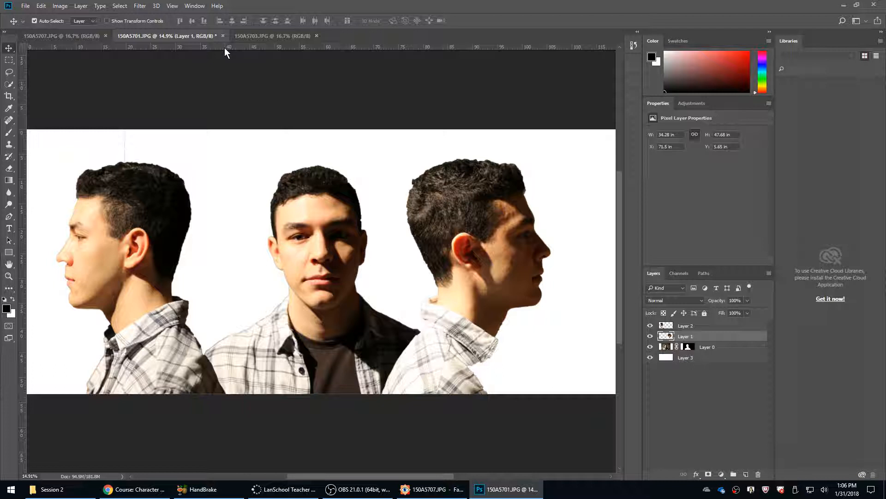
pyautogui.click(194, 6)
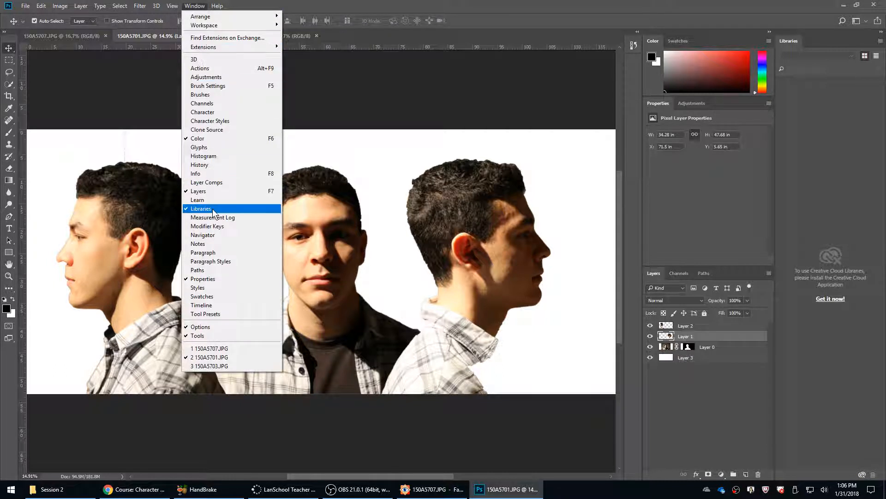
pyautogui.moveTo(172, 6)
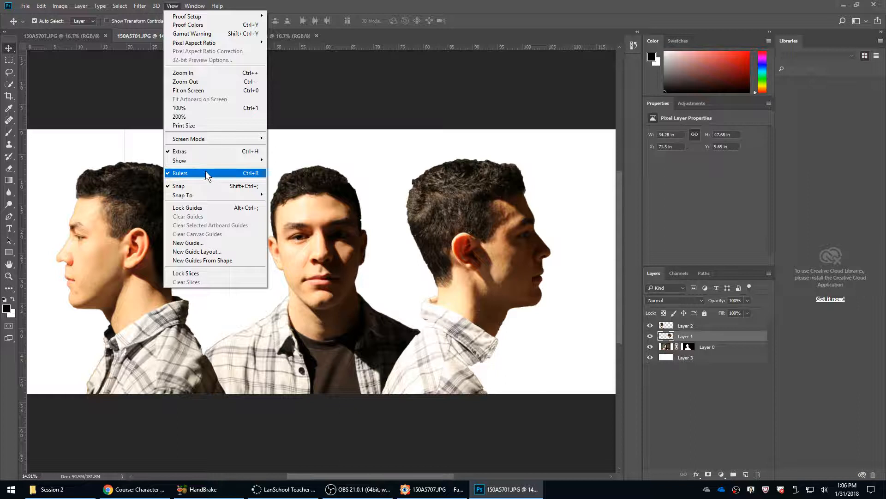
pyautogui.moveTo(215, 160)
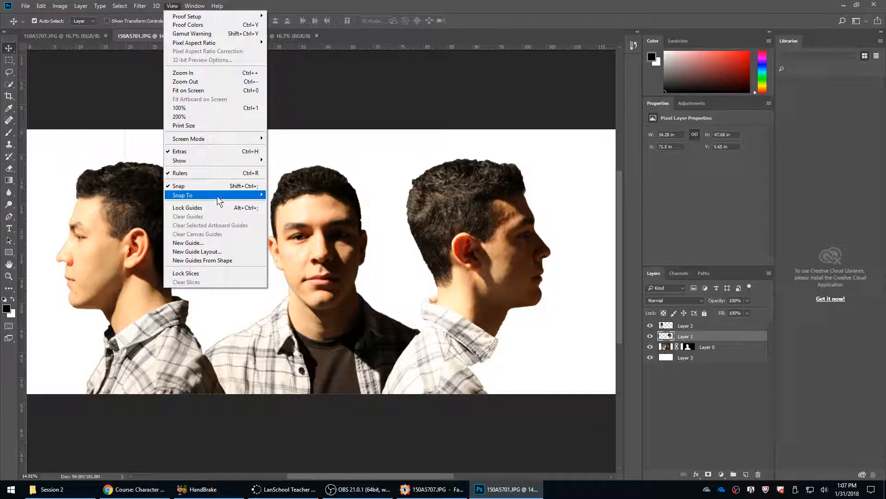
pyautogui.moveTo(230, 162)
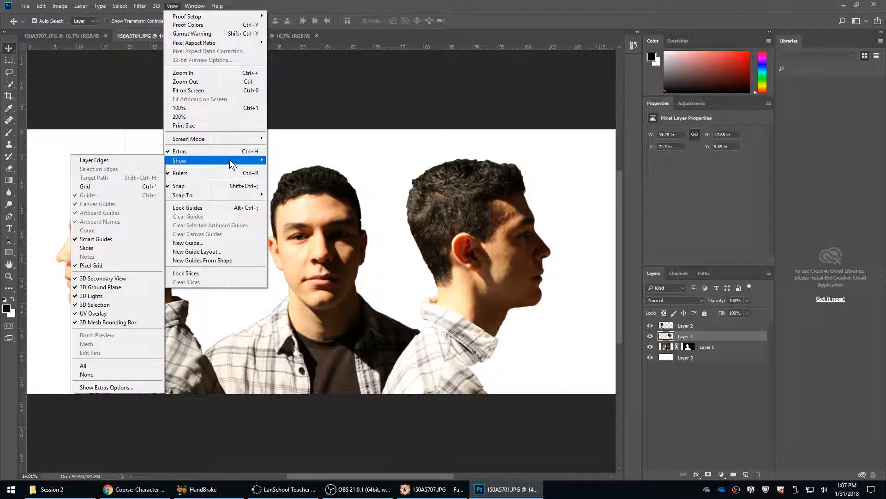
# Place five horizontal guides across the three heads at the brows, nose base, mouth line, lower lip and chin.
pyautogui.moveTo(377, 46); pyautogui.dragTo(368, 222)
pyautogui.moveTo(268, 47); pyautogui.dragTo(89, 266)
pyautogui.moveTo(224, 45); pyautogui.dragTo(166, 279)
pyautogui.moveTo(262, 48); pyautogui.dragTo(188, 286)
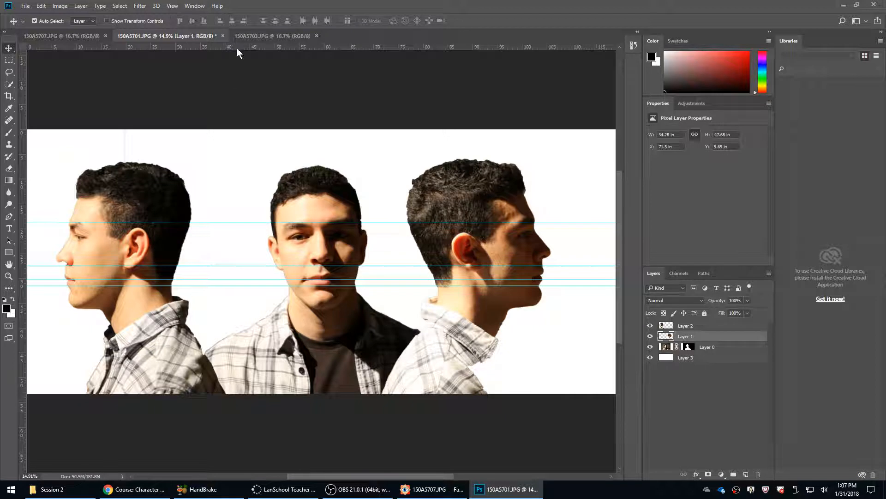
pyautogui.moveTo(238, 49); pyautogui.dragTo(187, 309)
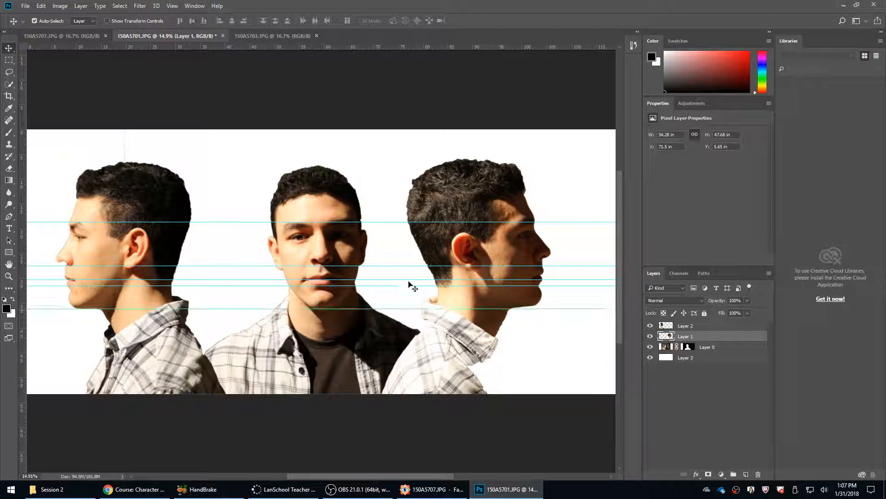
# Rotate the front view on Layer 0 clockwise by about 4.4 degrees so the face is level with the guides.
pyautogui.click(704, 349)
pyautogui.hotkey('ctrl', 't')
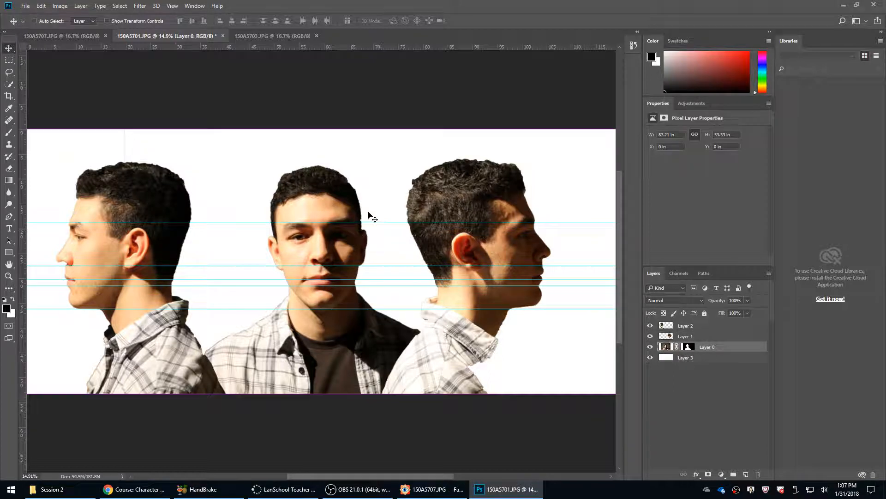
pyautogui.moveTo(403, 111); pyautogui.dragTo(414, 114)
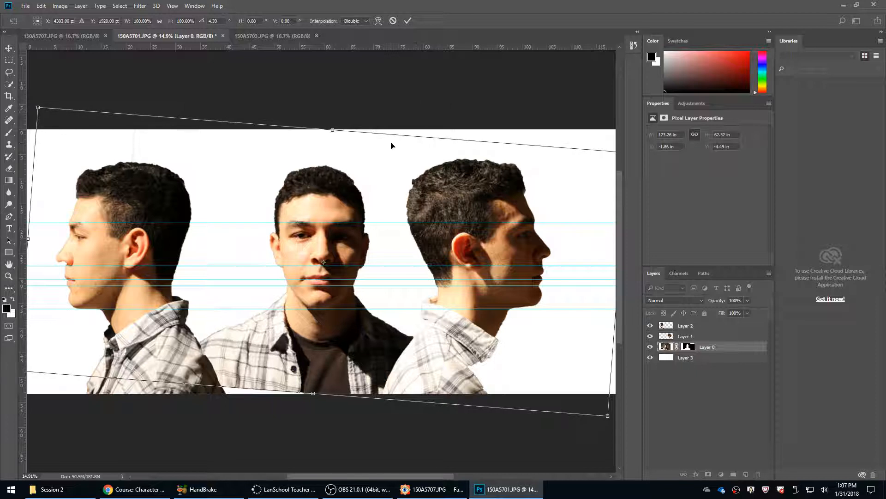
pyautogui.press('Return')
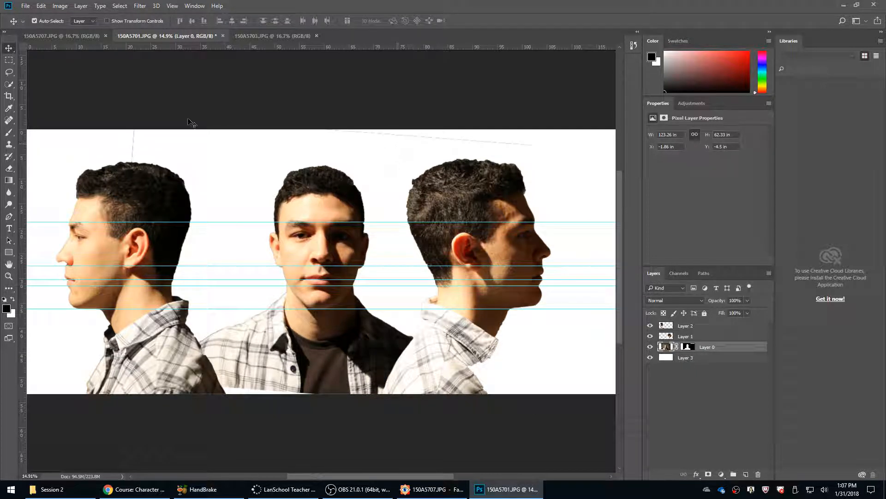
# Place a vertical guide down the middle of the front face, with snapping turned off to fine-tune its position.
pyautogui.moveTo(29, 184); pyautogui.dragTo(323, 296)
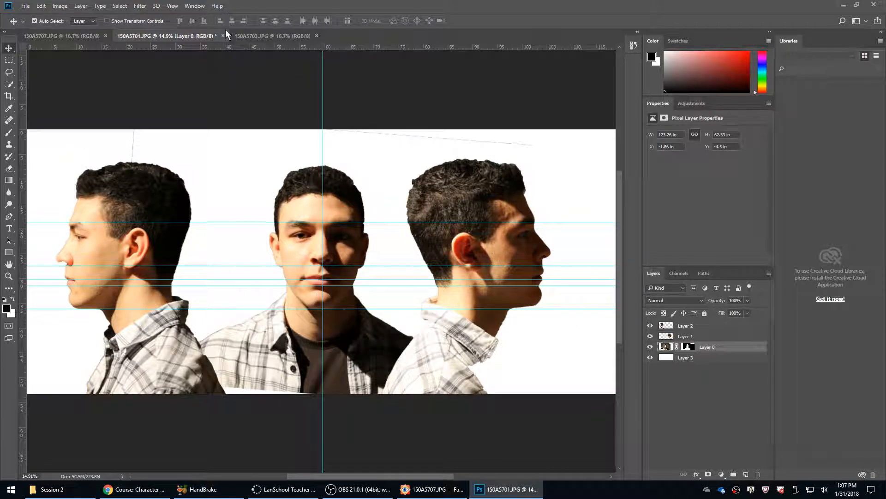
pyautogui.click(172, 6)
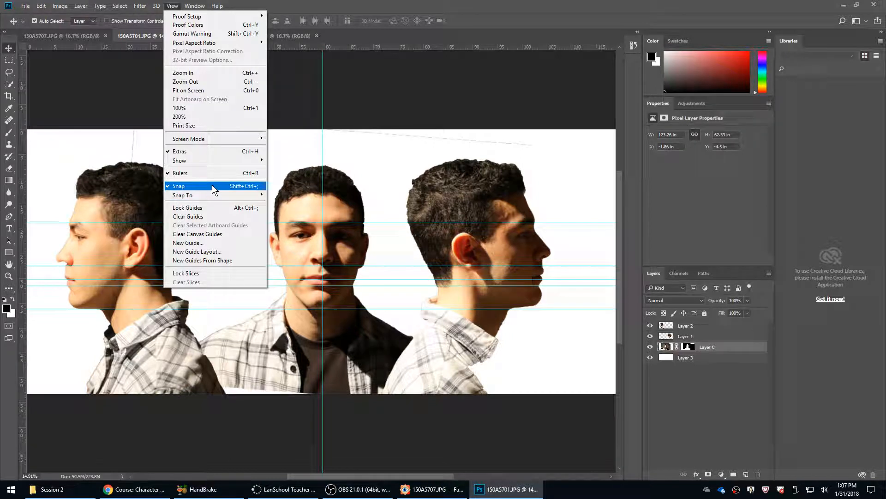
pyautogui.click(198, 187)
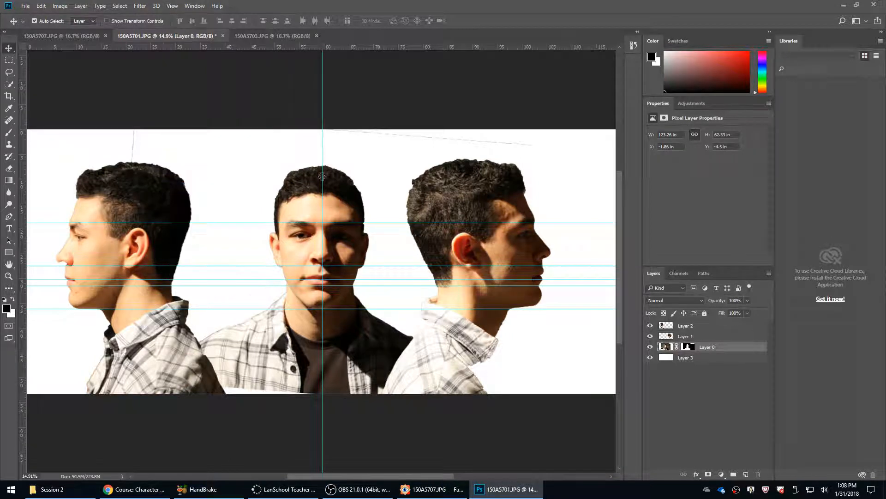
pyautogui.moveTo(323, 180); pyautogui.dragTo(322, 187)
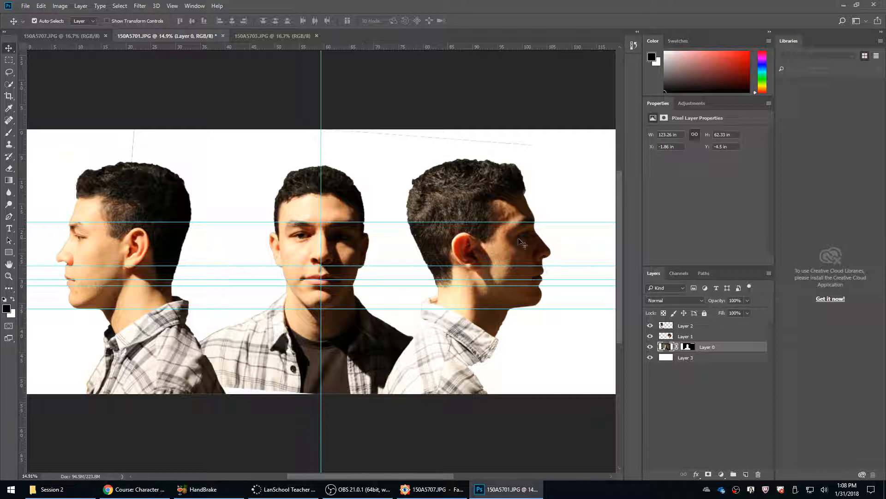
# Rotate the right-facing profile on Layer 1 slightly clockwise and reposition it so its features line up with the guides.
pyautogui.click(699, 336)
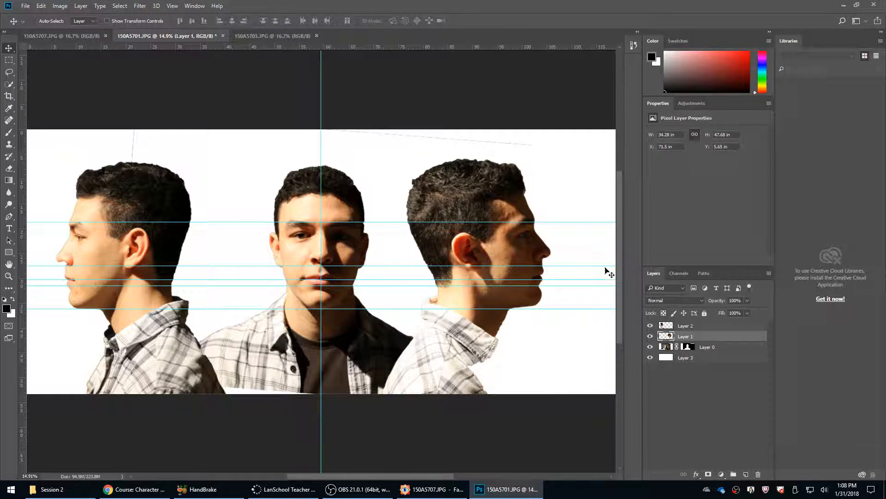
pyautogui.hotkey('ctrl', 't')
pyautogui.moveTo(574, 166); pyautogui.dragTo(584, 178)
pyautogui.moveTo(498, 255); pyautogui.dragTo(498, 252)
pyautogui.press('Return')
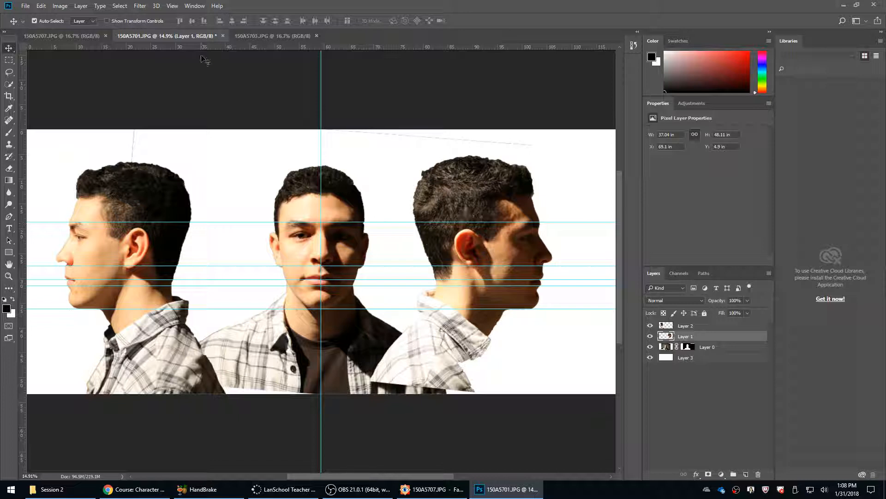
# Add a horizontal guide across the three heads just above the existing mouth-line guide.
pyautogui.moveTo(204, 48); pyautogui.dragTo(191, 276)
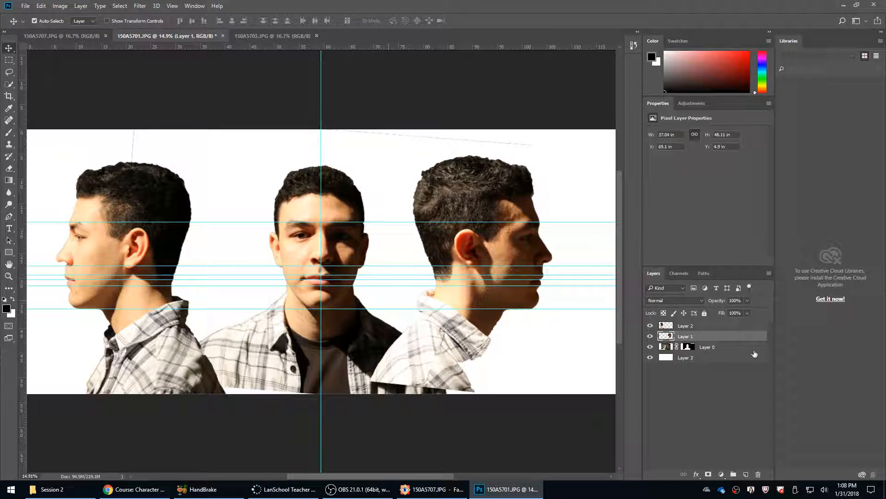
# Paint black on Layer 0's mask with an enlarged soft brush to hide the stray line above the left-facing head.
pyautogui.click(687, 347)
pyautogui.press('b')
pyautogui.press('x')
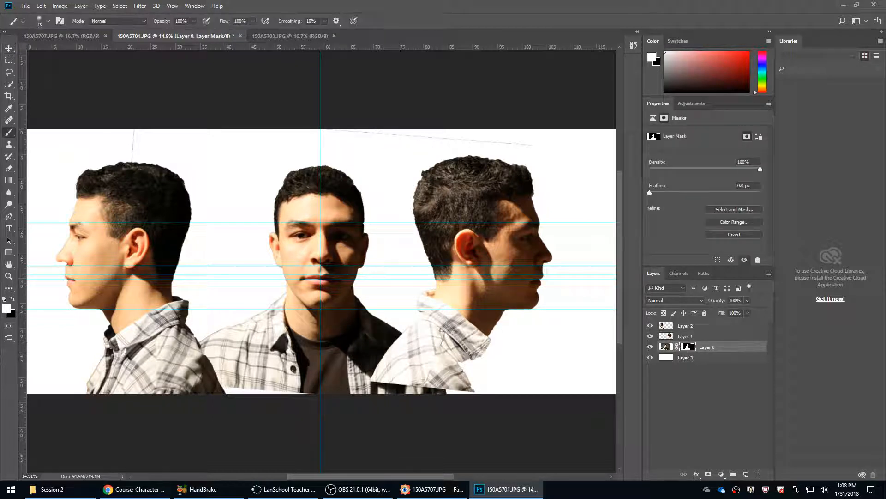
pyautogui.rightClick(134, 139)
pyautogui.moveTo(170, 165); pyautogui.dragTo(215, 168)
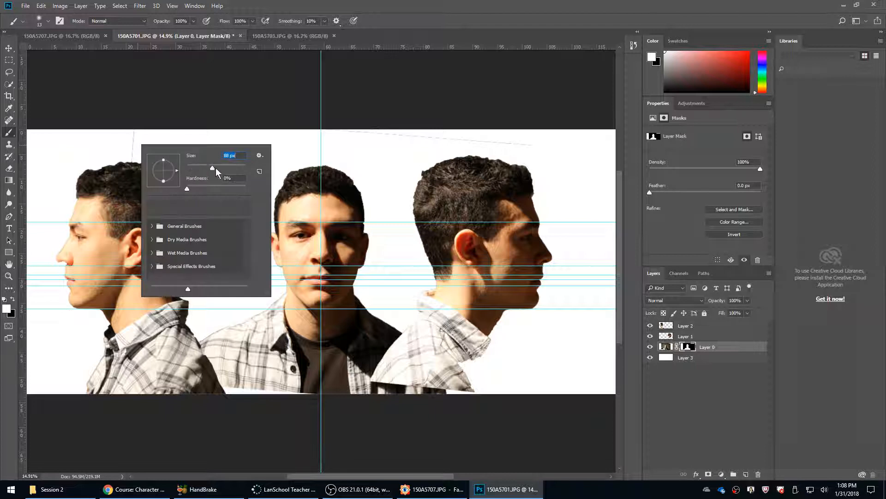
pyautogui.moveTo(137, 132)
pyautogui.mouseDown()
pyautogui.moveTo(126, 167)
pyautogui.moveTo(139, 150)
pyautogui.mouseUp()
pyautogui.hotkey('ctrl', 'z')
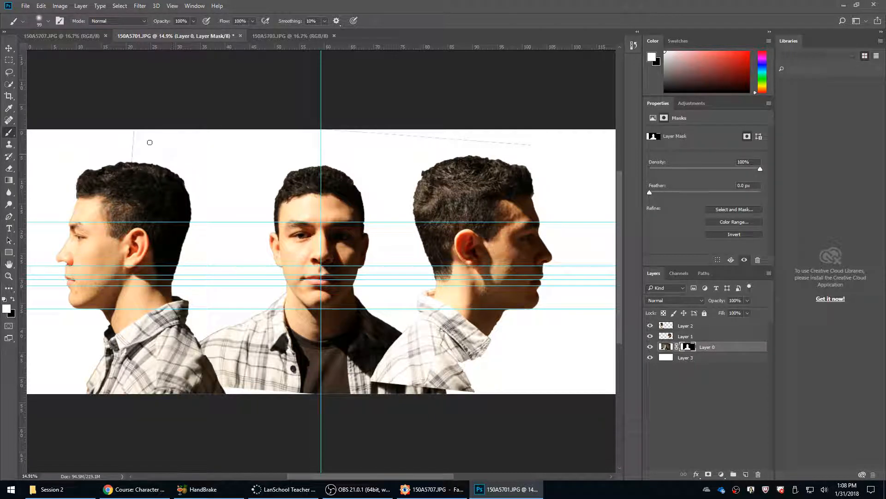
pyautogui.press('x')
pyautogui.moveTo(129, 154)
pyautogui.mouseDown()
pyautogui.moveTo(132, 164)
pyautogui.moveTo(133, 129)
pyautogui.mouseUp()
# Enlarge the brush further and mask out the stray slanted line above the right-facing head on Layer 0.
pyautogui.rightClick(347, 131)
pyautogui.click(444, 154)
pyautogui.moveTo(345, 121)
pyautogui.mouseDown()
pyautogui.moveTo(537, 146)
pyautogui.moveTo(281, 139)
pyautogui.moveTo(540, 147)
pyautogui.mouseUp()
pyautogui.click(717, 370)
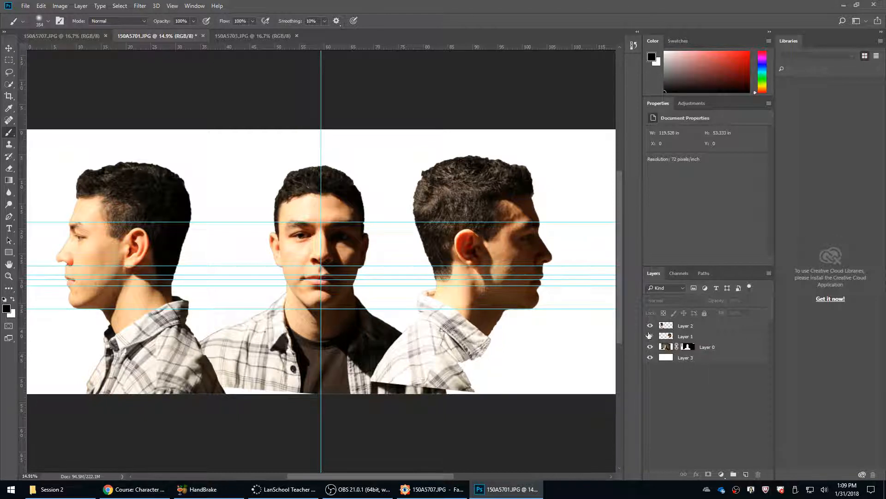
# Hide Layer 2, Layer 1 and the white Layer 3 so that only Layer 0 is displayed.
pyautogui.moveTo(650, 325); pyautogui.dragTo(650, 374)
pyautogui.click(650, 358)
pyautogui.click(650, 358)
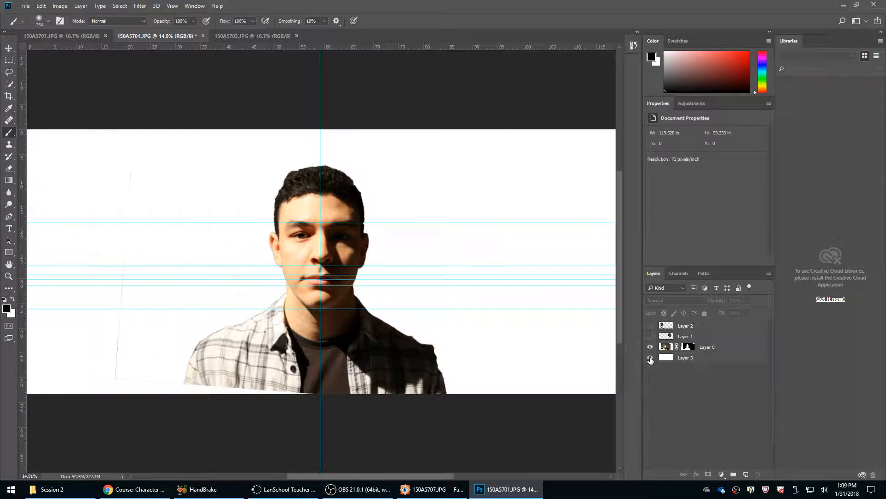
pyautogui.click(650, 357)
# Select the shadowed half of the front face on Layer 0 from the vertical guide outward, hide the guides and copy it to a new layer.
pyautogui.click(710, 347)
pyautogui.press('m')
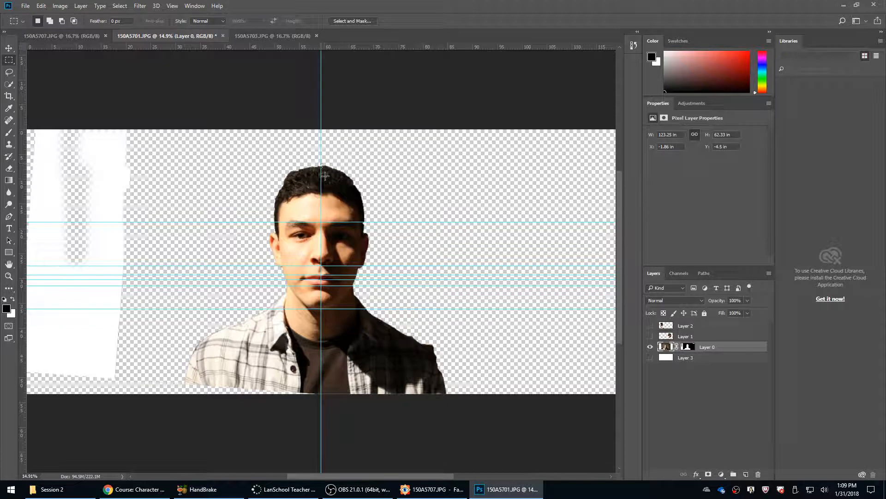
pyautogui.moveTo(321, 163); pyautogui.dragTo(394, 417)
pyautogui.hotkey('ctrl', ';')
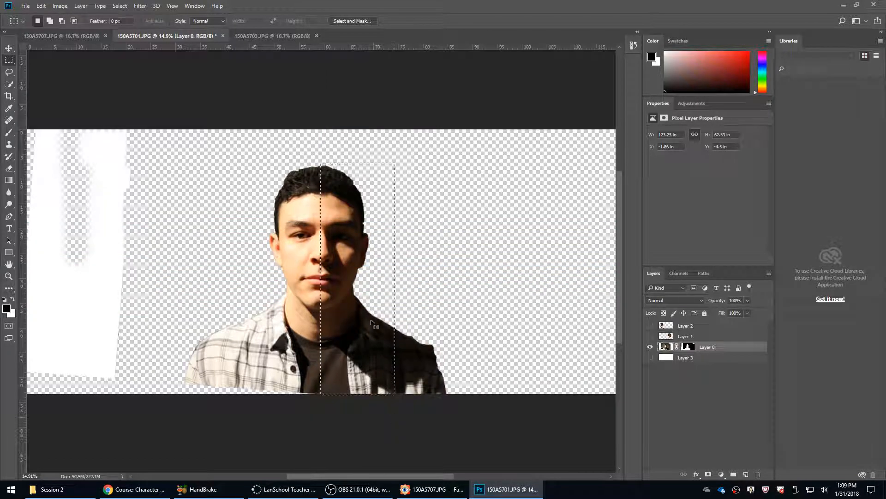
pyautogui.hotkey('ctrl', 'j')
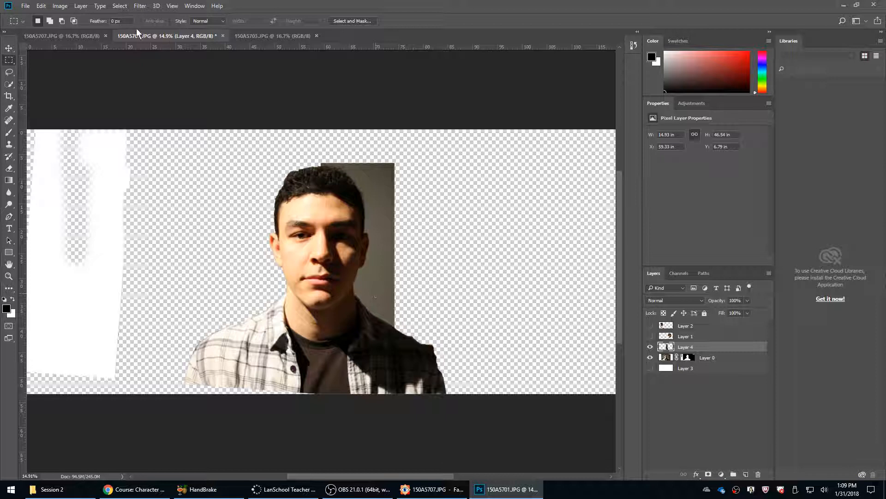
# Mirror the copied shadowed half with a width of -100% and move it 15 in over the lit half, meeting at the centre line.
pyautogui.hotkey('ctrl', 't')
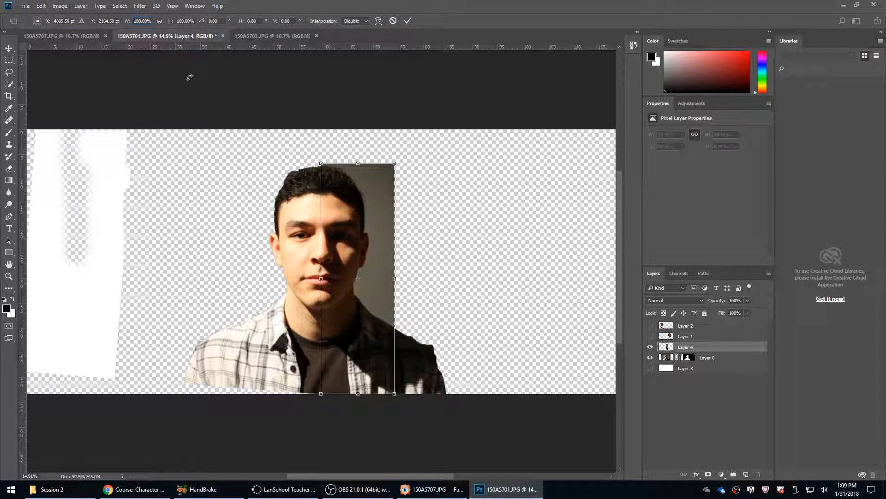
pyautogui.write('-')
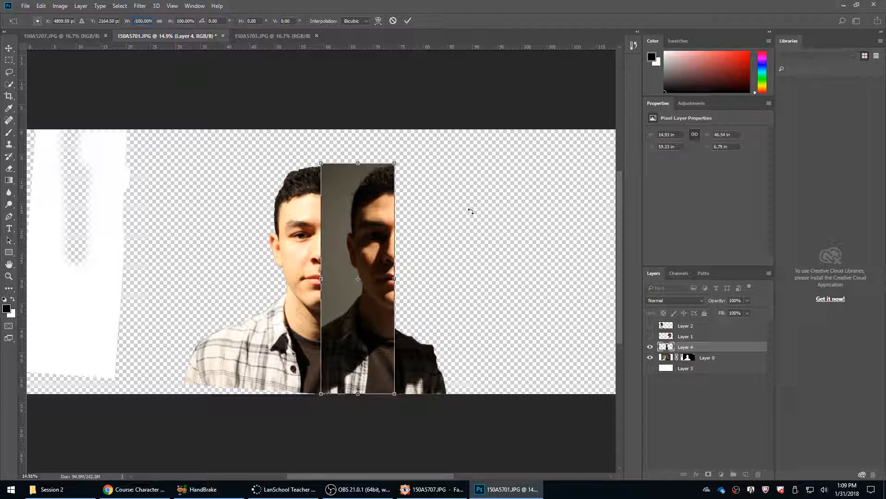
pyautogui.moveTo(356, 253); pyautogui.dragTo(283, 253)
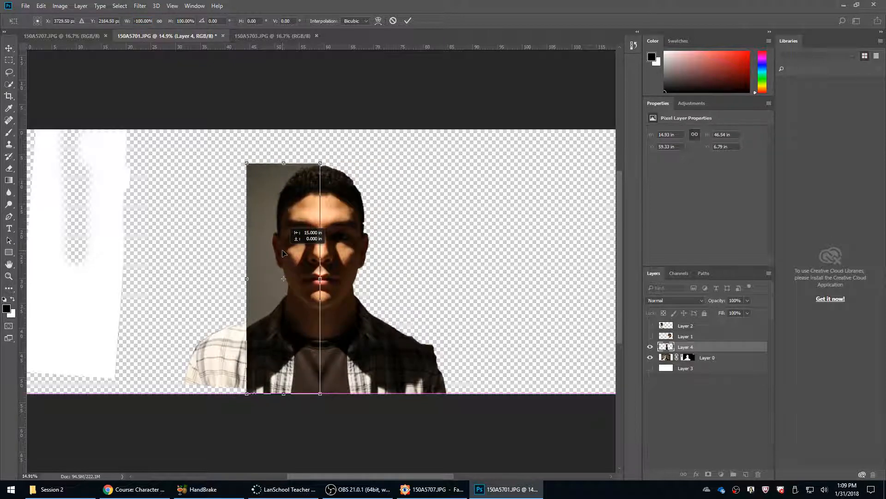
pyautogui.press('Return')
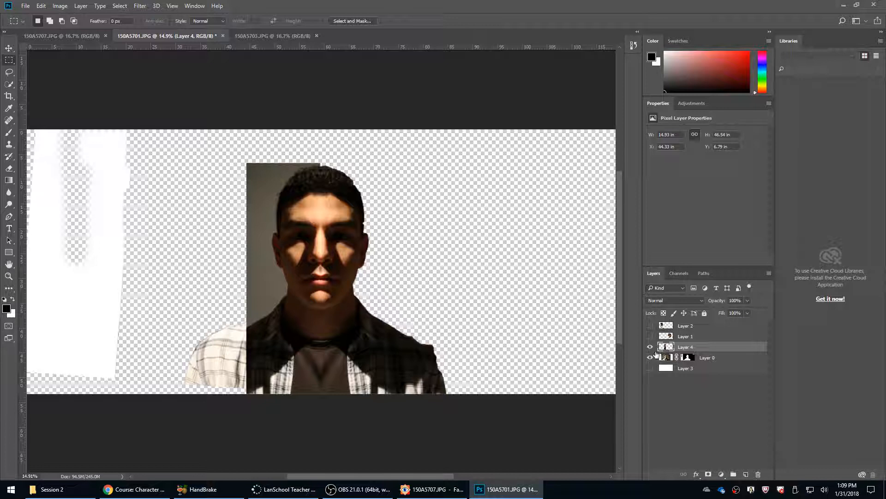
# Toggle Layer 4's visibility repeatedly to compare the face mirrored from its shadowed half with the original.
pyautogui.click(650, 347)
pyautogui.click(650, 348)
pyautogui.click(650, 347)
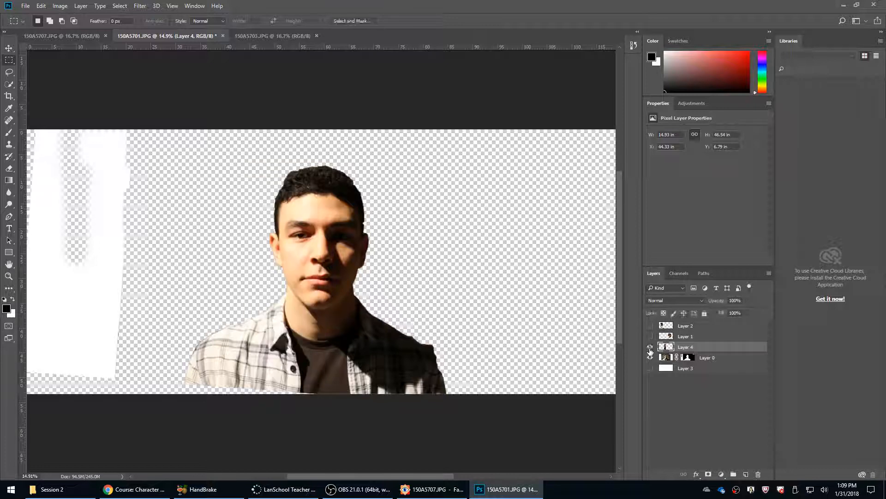
pyautogui.click(650, 348)
pyautogui.click(650, 348)
pyautogui.click(650, 349)
pyautogui.click(650, 348)
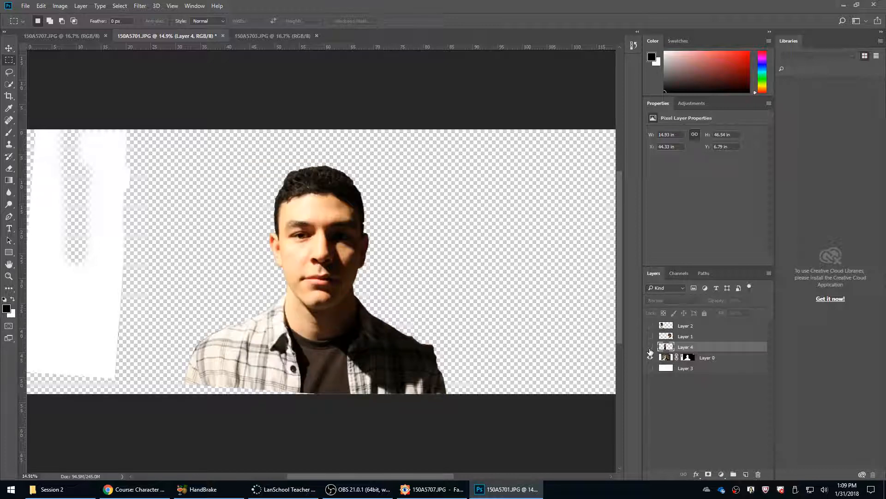
pyautogui.click(650, 349)
pyautogui.click(649, 349)
pyautogui.click(650, 347)
pyautogui.click(650, 349)
# Delete Layer 4 with the mirrored shadowed half.
pyautogui.click(758, 474)
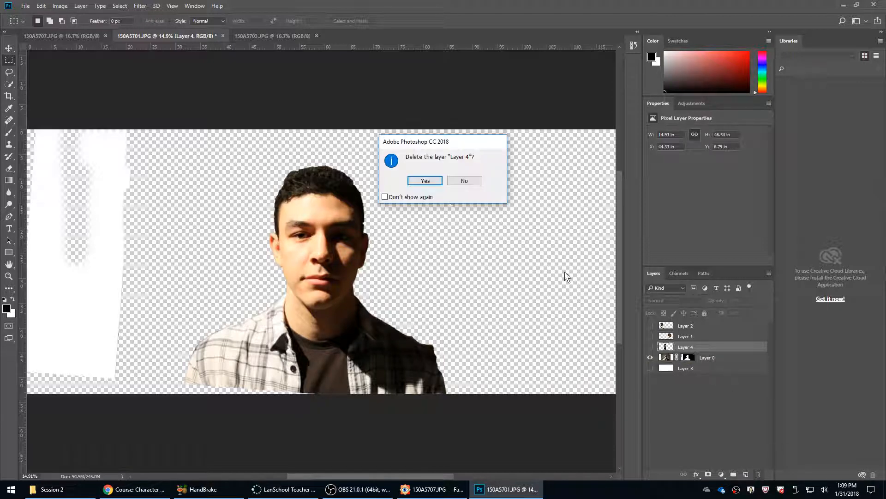
pyautogui.click(425, 181)
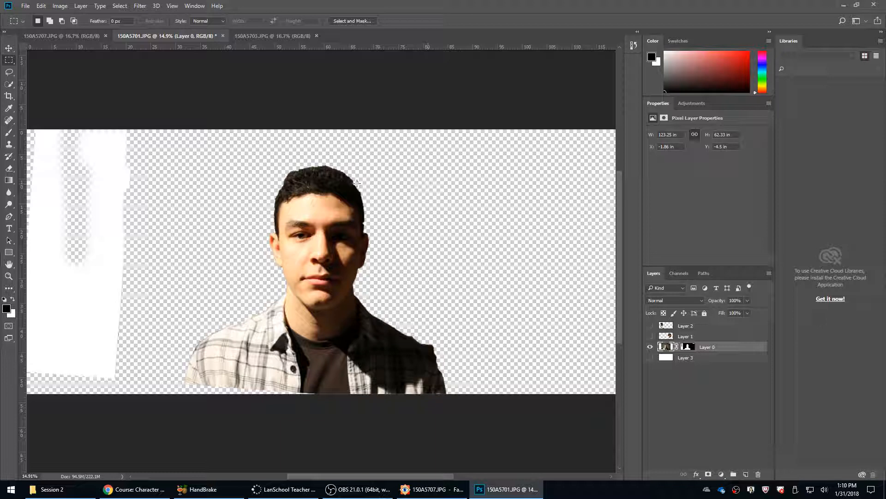
# Select the lit half of the front face on Layer 0 up to the centre line and copy it to a new layer.
pyautogui.moveTo(322, 163); pyautogui.dragTo(415, 410)
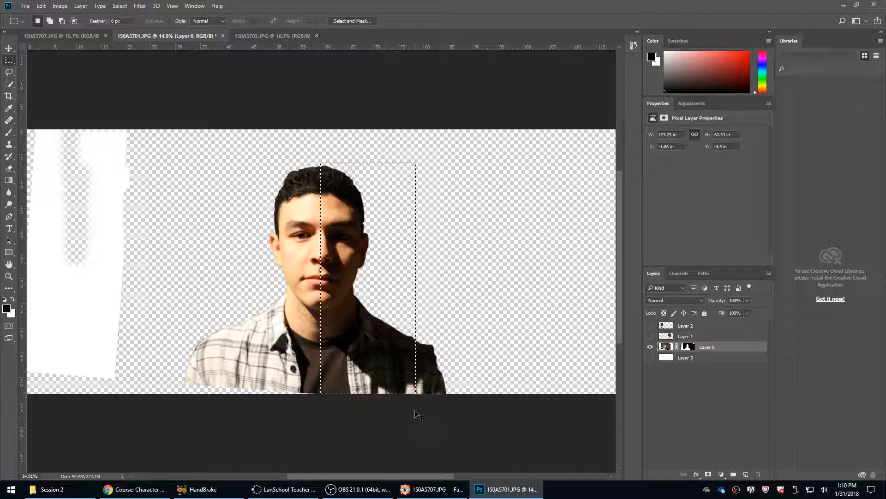
pyautogui.hotkey('ctrl', 'd')
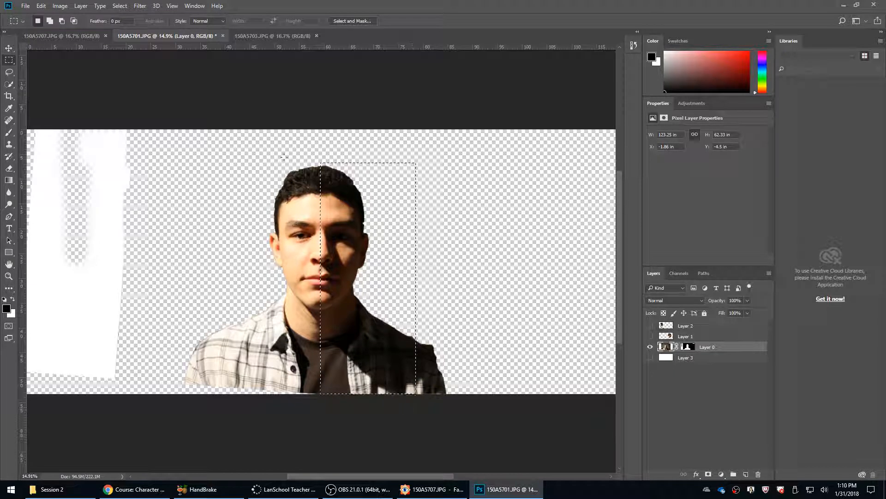
pyautogui.moveTo(320, 157); pyautogui.dragTo(203, 464)
pyautogui.hotkey('ctrl', 'j')
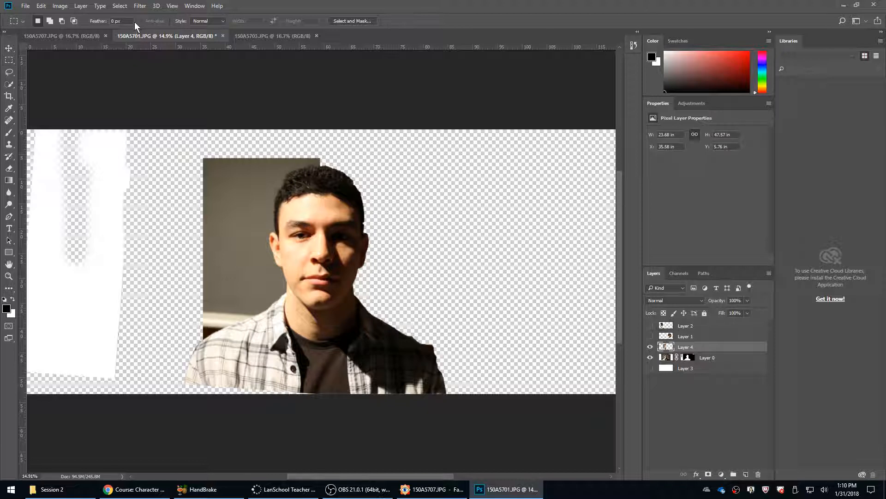
# Flip the copied lit half with a width of -100% and move it over the shadowed half, meeting at the centre line.
pyautogui.hotkey('ctrl', 't')
pyautogui.write('-')
pyautogui.press('Return')
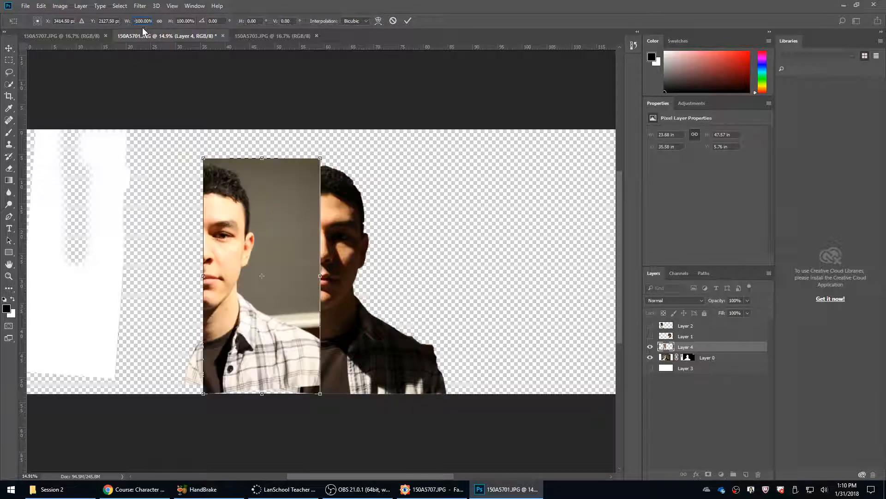
pyautogui.click(15, 51)
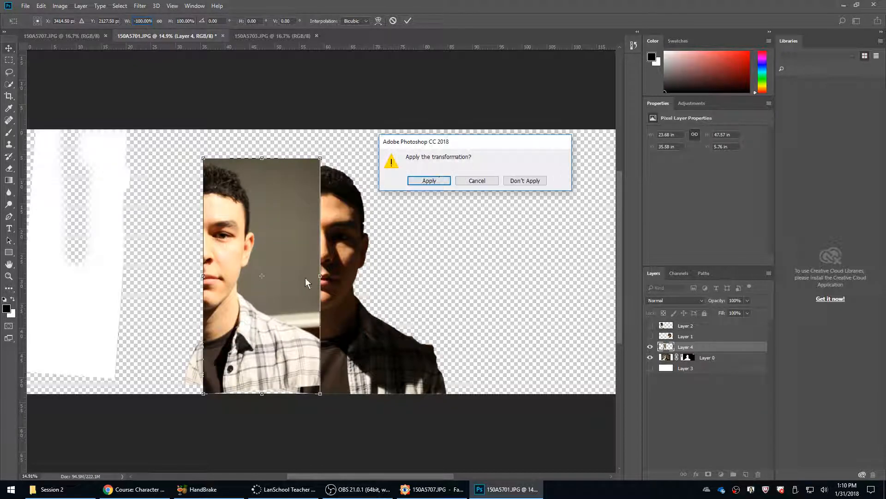
pyautogui.click(477, 181)
pyautogui.moveTo(270, 248); pyautogui.dragTo(383, 248)
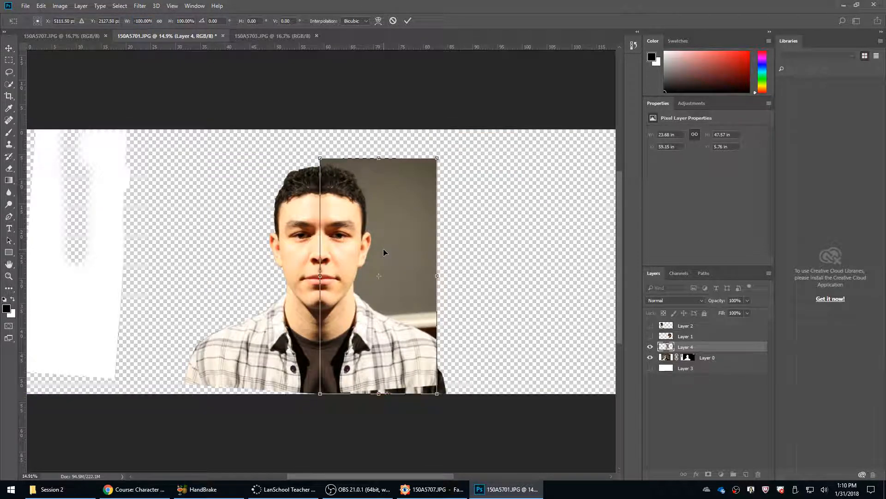
pyautogui.press('Return')
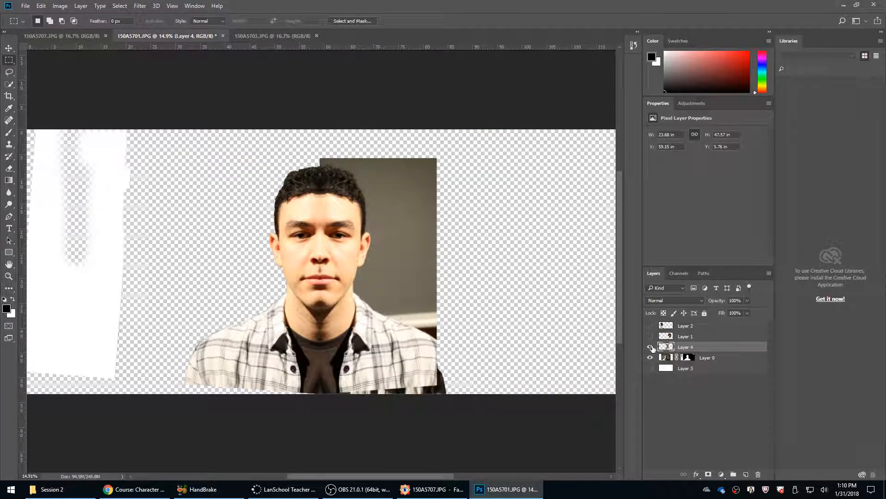
# Check the mirrored lit half against the original by toggling Layer 4, and nudge it slightly away from the centre line to X 59.43 in.
pyautogui.click(650, 347)
pyautogui.click(650, 347)
pyautogui.click(650, 347)
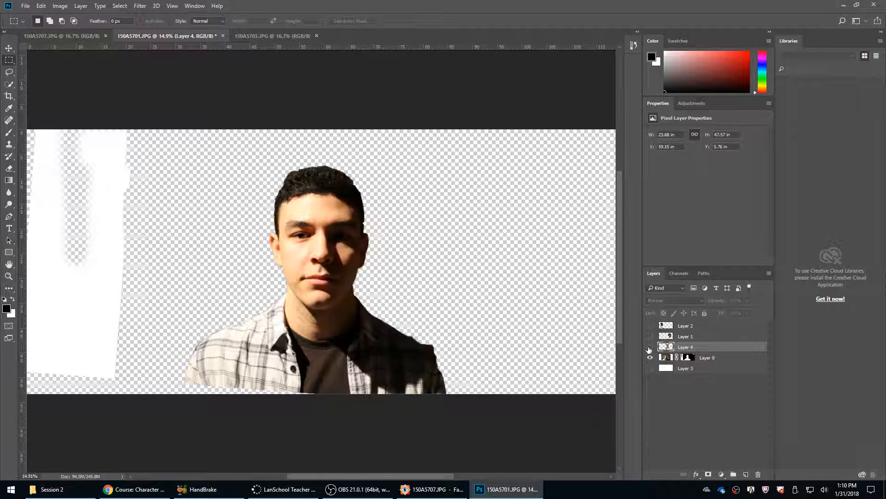
pyautogui.click(650, 347)
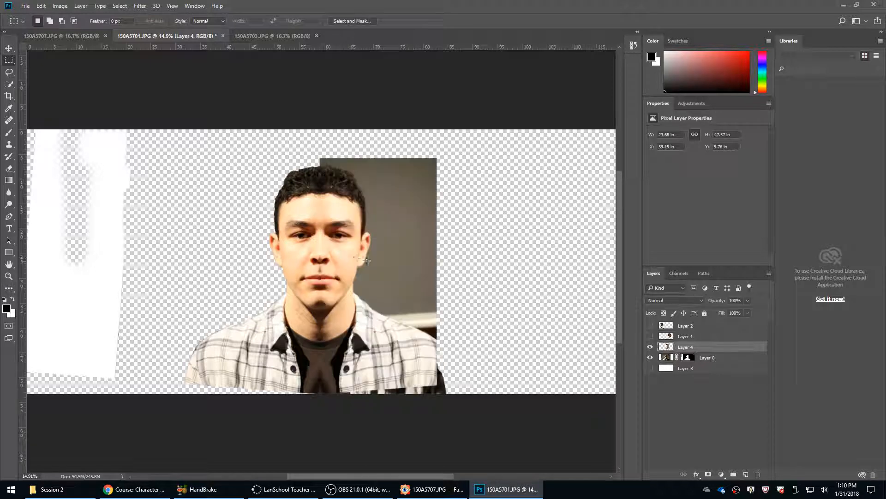
pyautogui.press('v')
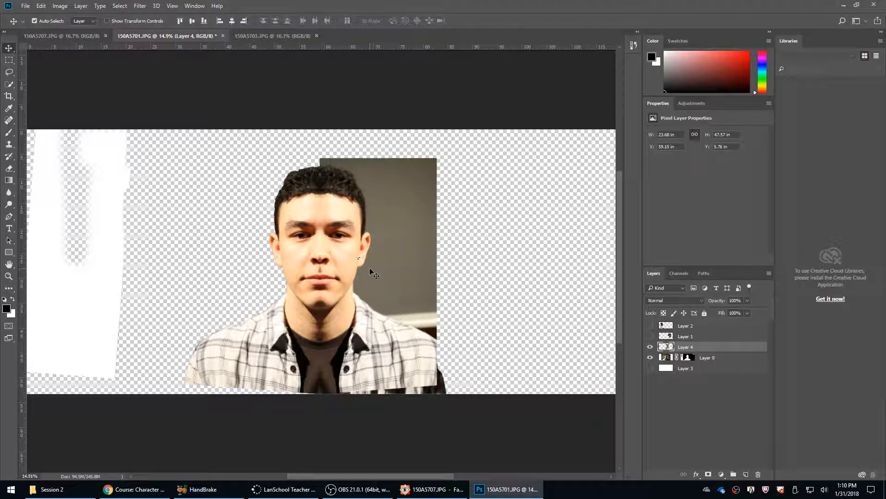
pyautogui.moveTo(372, 267); pyautogui.dragTo(372, 267)
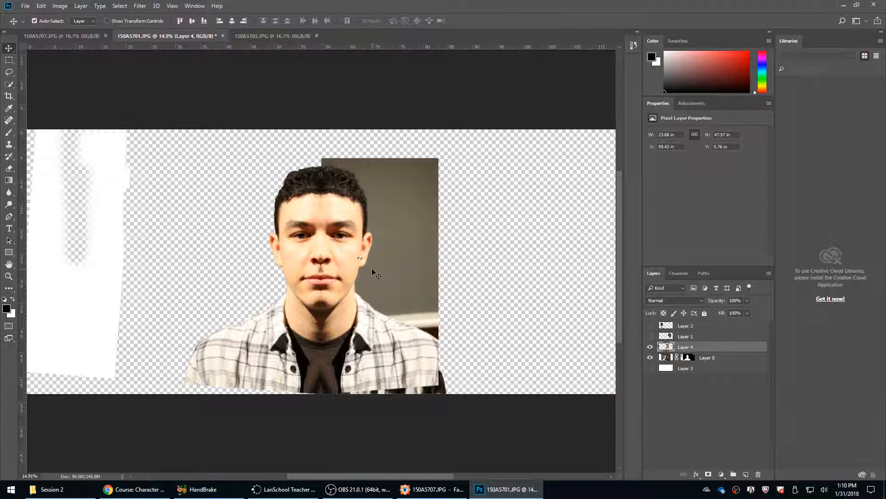
# Switch Layer 4 on and off to compare the repositioned symmetrical face with the original front view.
pyautogui.click(650, 348)
pyautogui.click(650, 347)
pyautogui.click(650, 347)
pyautogui.click(650, 347)
pyautogui.click(650, 347)
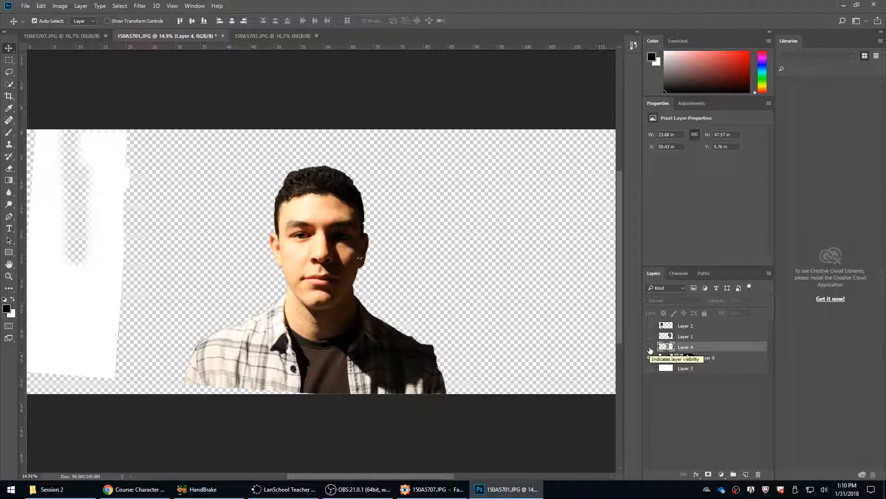
pyautogui.click(650, 348)
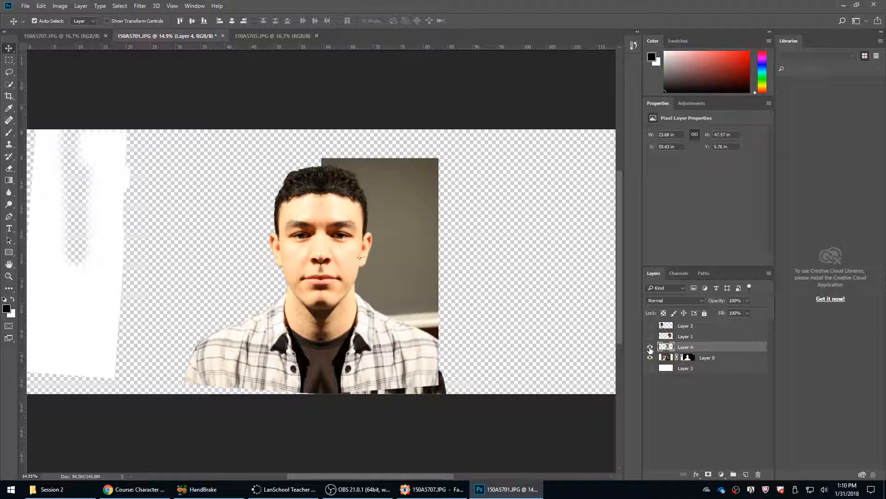
pyautogui.click(650, 347)
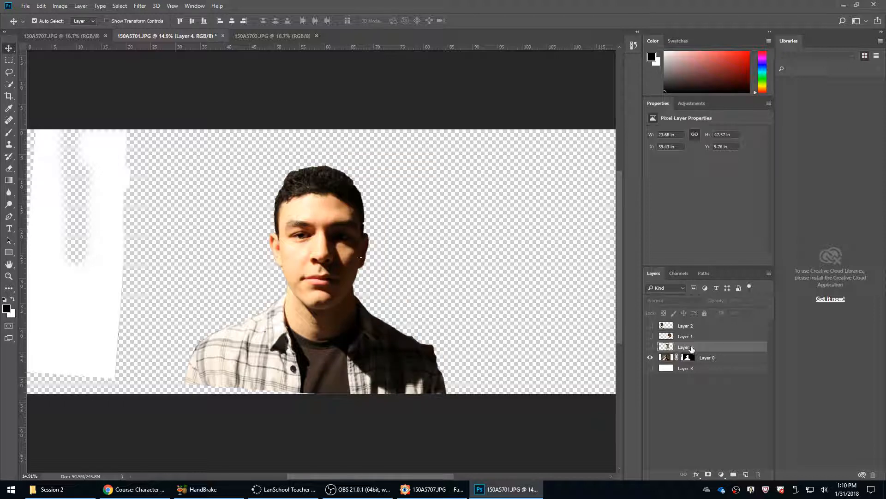
# Delete the mirrored lit-half layer and show the profile views on Layer 1 and Layer 2 again.
pyautogui.click(758, 474)
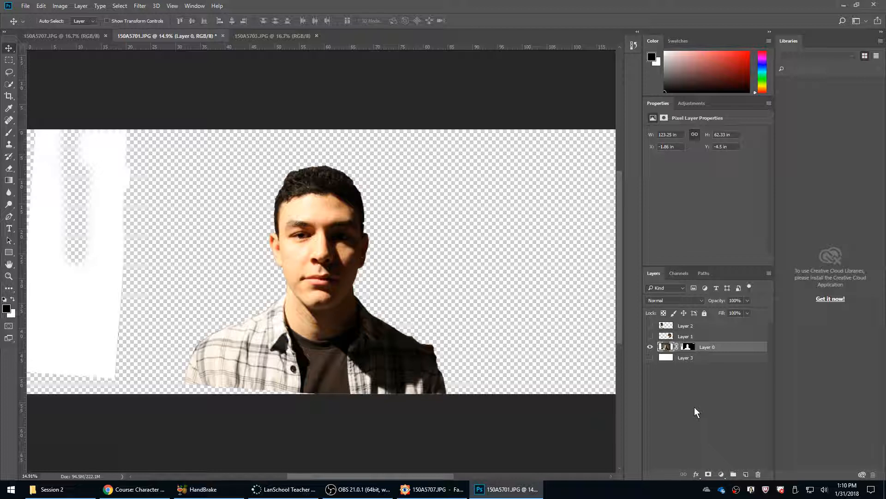
pyautogui.click(651, 336)
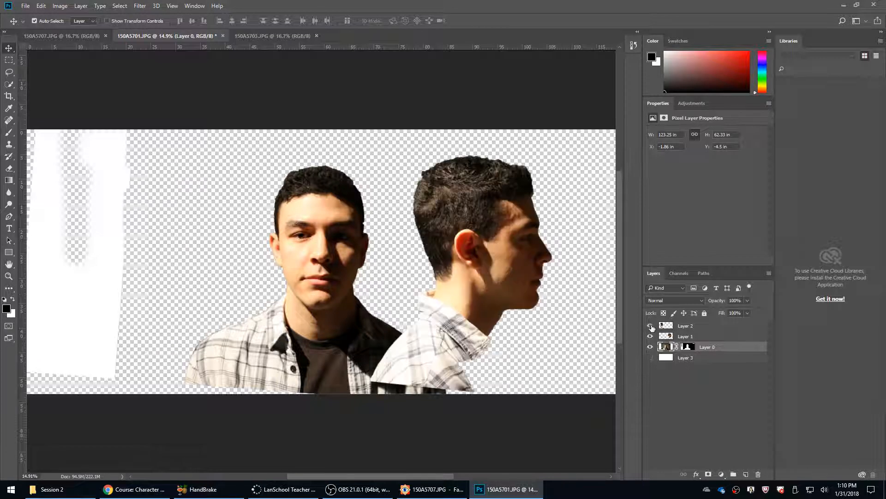
pyautogui.click(650, 326)
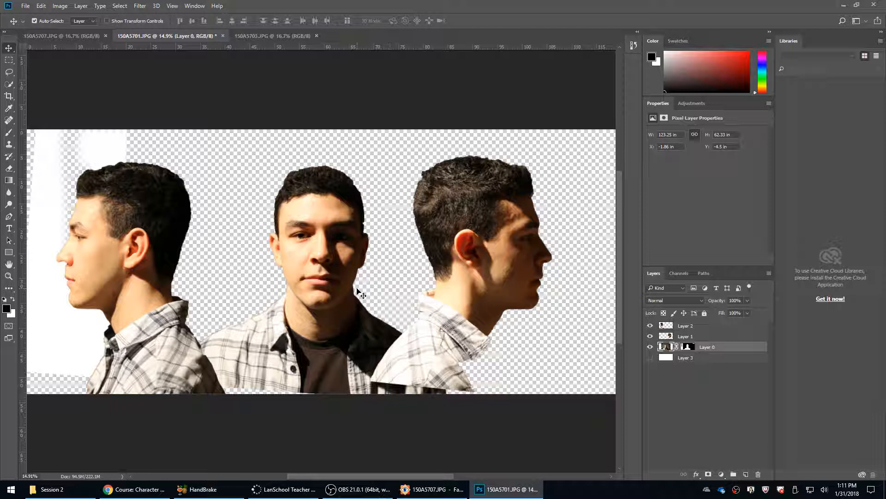
# Create a new layer above the front view and set up a 25-pixel brush with red as the paint colour.
pyautogui.press('b')
pyautogui.click(746, 475)
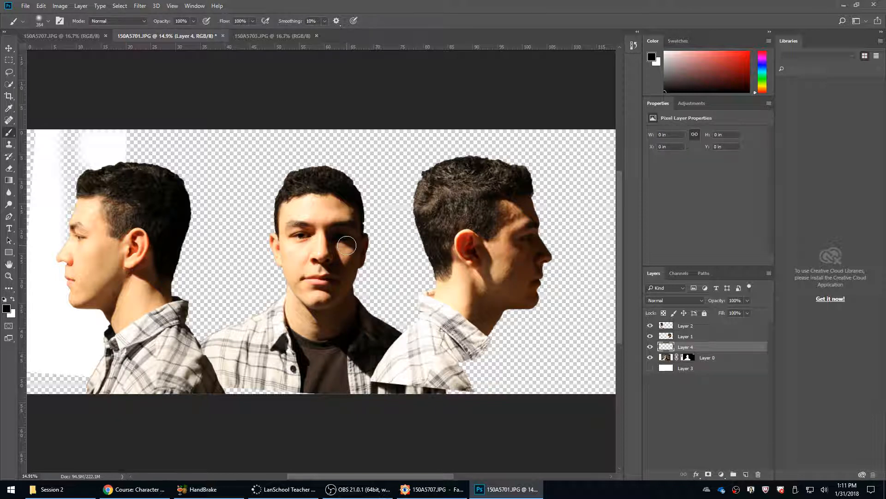
pyautogui.press('[')
pyautogui.press('[')
pyautogui.press('[')
pyautogui.press('[')
pyautogui.press('[')
pyautogui.press('[')
pyautogui.press('[')
pyautogui.press('[')
pyautogui.press('[')
pyautogui.press('[')
pyautogui.press('[')
pyautogui.press('[')
pyautogui.press('[')
pyautogui.press('[')
pyautogui.click(748, 52)
# Paint a red line down the lit cheek from beside the nose to outside the mouth corner, redoing the first stroke.
pyautogui.hotkey('ctrl', '1')
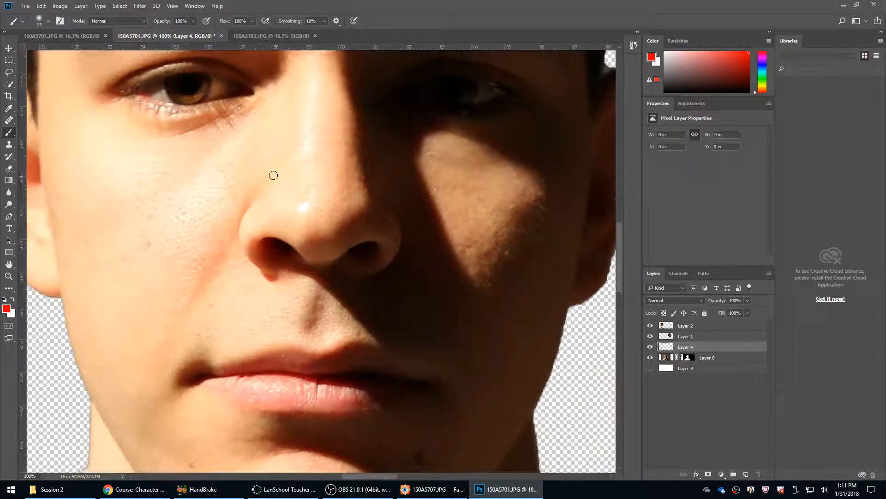
pyautogui.moveTo(271, 175)
pyautogui.mouseDown()
pyautogui.moveTo(177, 317)
pyautogui.moveTo(154, 386)
pyautogui.mouseUp()
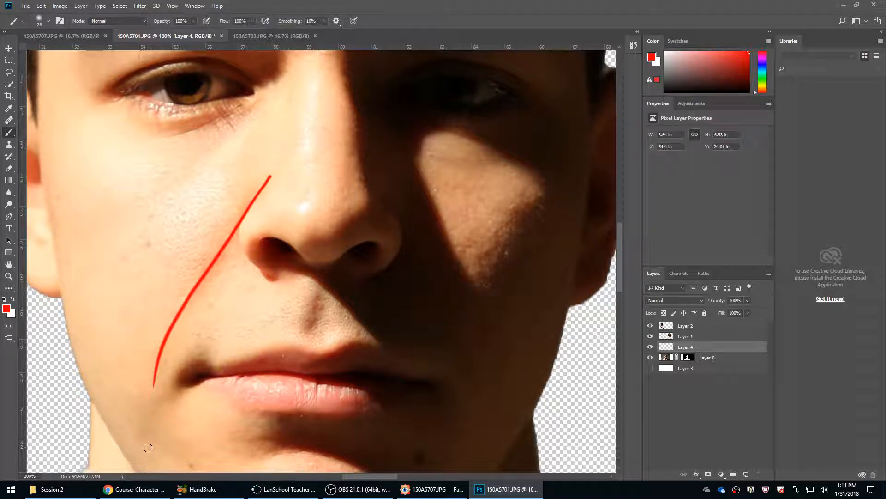
pyautogui.hotkey('ctrl', 'z')
pyautogui.moveTo(271, 176); pyautogui.dragTo(146, 398)
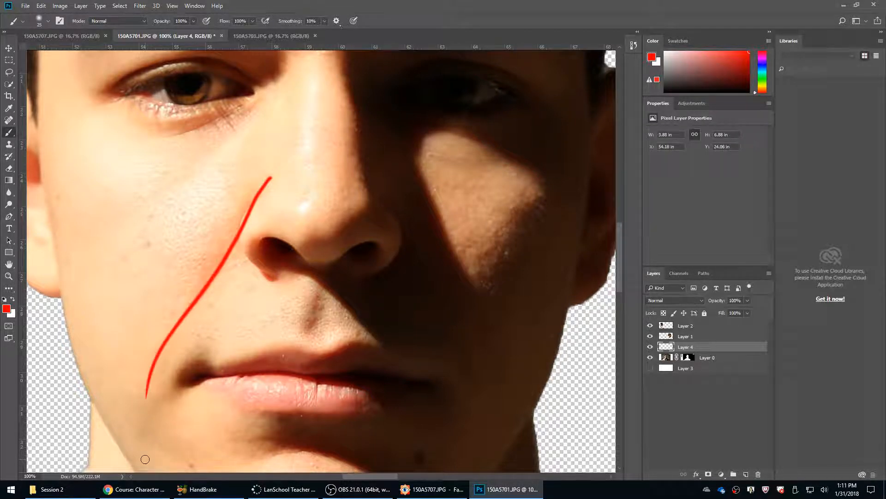
# Trace the philtrum edge and both lip contours in red, marking the upper lip's central curve and the lower lip's centre line.
pyautogui.moveTo(352, 316)
pyautogui.mouseDown()
pyautogui.moveTo(310, 227)
pyautogui.moveTo(302, 228)
pyautogui.mouseUp()
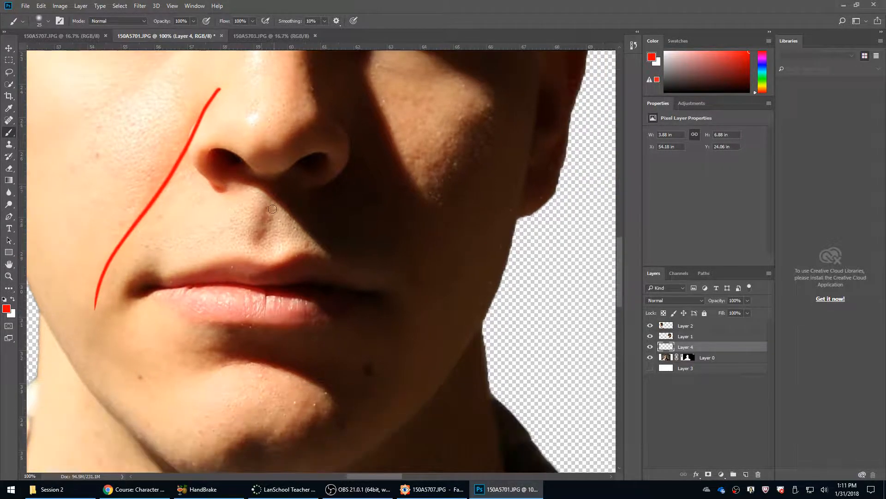
pyautogui.moveTo(260, 192)
pyautogui.mouseDown()
pyautogui.moveTo(270, 267)
pyautogui.moveTo(283, 266)
pyautogui.moveTo(248, 254)
pyautogui.moveTo(265, 191)
pyautogui.mouseUp()
pyautogui.hotkey('ctrl', 'z')
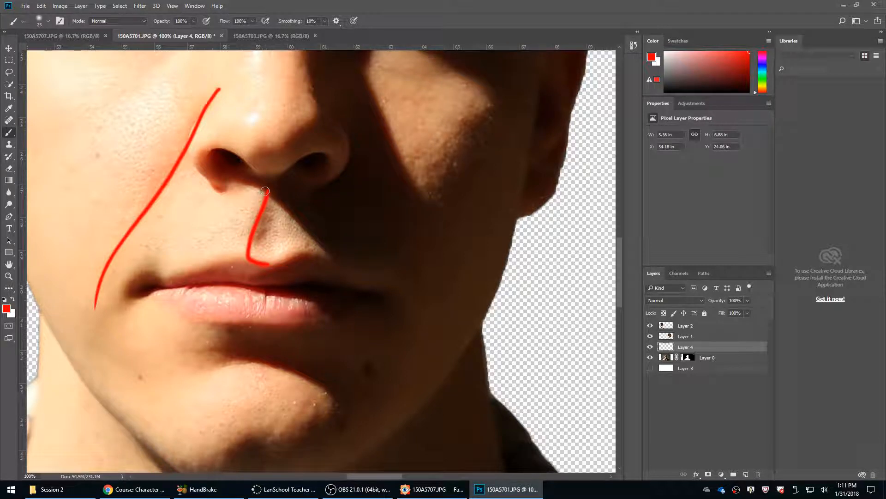
pyautogui.moveTo(247, 257)
pyautogui.mouseDown()
pyautogui.moveTo(138, 283)
pyautogui.moveTo(231, 324)
pyautogui.moveTo(278, 326)
pyautogui.mouseUp()
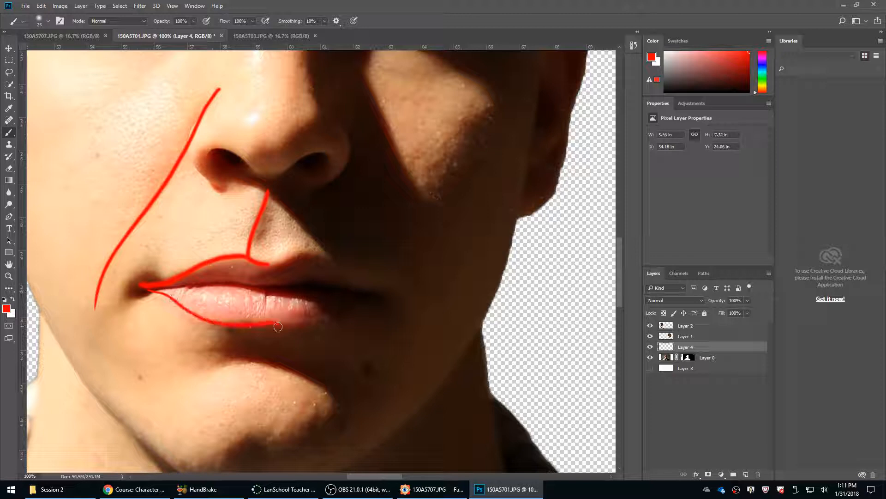
pyautogui.moveTo(266, 290); pyautogui.dragTo(265, 321)
pyautogui.moveTo(239, 257)
pyautogui.mouseDown()
pyautogui.moveTo(244, 278)
pyautogui.moveTo(280, 283)
pyautogui.moveTo(293, 256)
pyautogui.moveTo(248, 285)
pyautogui.moveTo(302, 260)
pyautogui.mouseUp()
pyautogui.hotkey('ctrl', 'z')
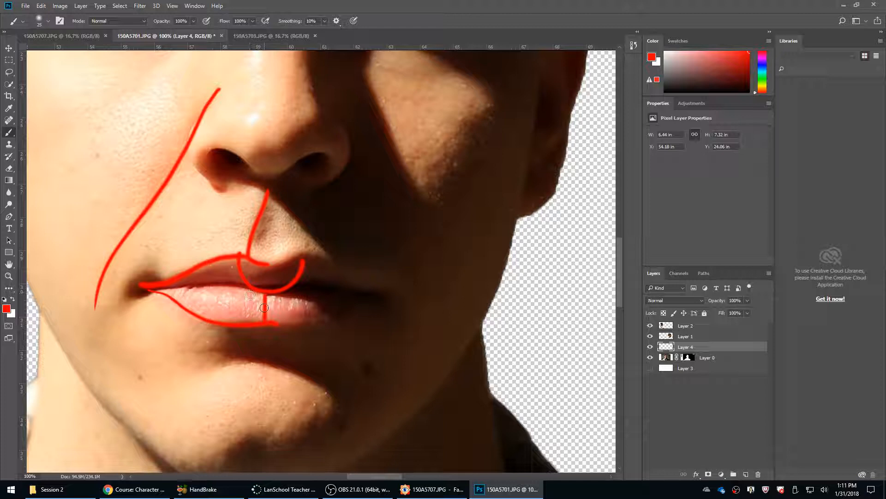
pyautogui.moveTo(263, 292)
pyautogui.mouseDown()
pyautogui.moveTo(204, 284)
pyautogui.moveTo(181, 301)
pyautogui.mouseUp()
# Mark the chin in red with a vertical centre line, a curved crease beneath the lower lip and three short strokes above the crease.
pyautogui.scroll(-5, 368, 291)
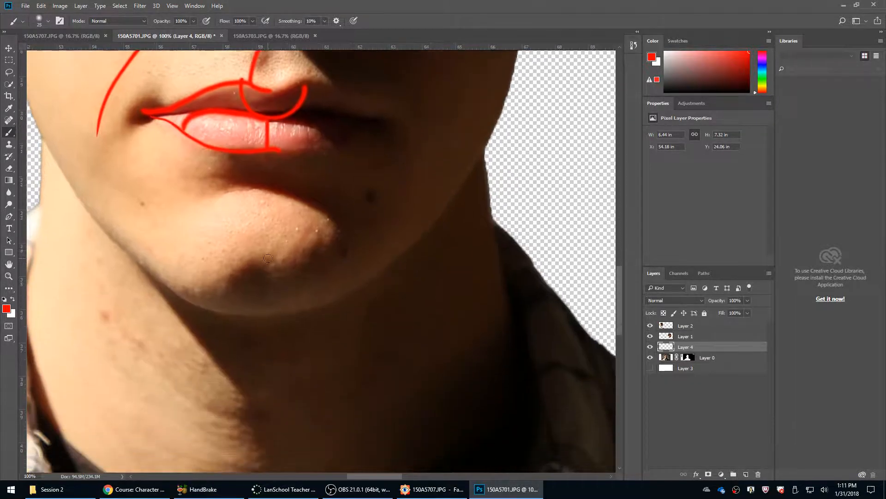
pyautogui.moveTo(268, 251); pyautogui.dragTo(268, 304)
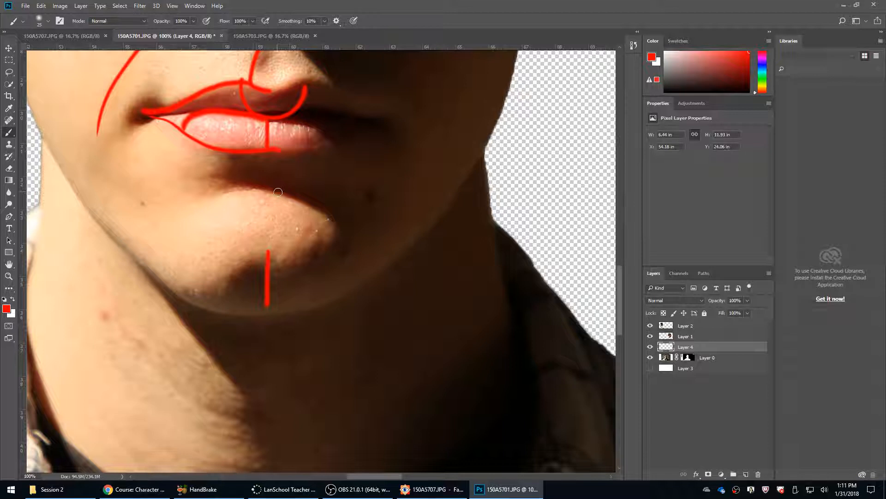
pyautogui.moveTo(302, 197)
pyautogui.mouseDown()
pyautogui.moveTo(231, 193)
pyautogui.moveTo(200, 211)
pyautogui.mouseUp()
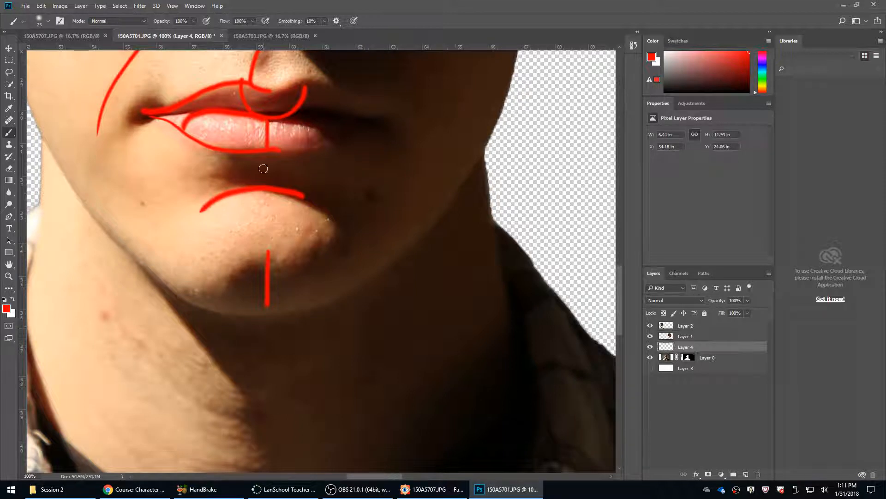
pyautogui.moveTo(263, 162)
pyautogui.mouseDown()
pyautogui.moveTo(262, 185)
pyautogui.moveTo(240, 185)
pyautogui.mouseUp()
pyautogui.moveTo(293, 190); pyautogui.dragTo(294, 171)
# Sketch a side profile of the mouth and chin in red over the shadowed jaw, and undo it.
pyautogui.moveTo(443, 108)
pyautogui.mouseDown()
pyautogui.moveTo(467, 144)
pyautogui.moveTo(439, 178)
pyautogui.moveTo(452, 209)
pyautogui.moveTo(422, 225)
pyautogui.moveTo(415, 267)
pyautogui.moveTo(432, 298)
pyautogui.moveTo(348, 333)
pyautogui.moveTo(304, 322)
pyautogui.mouseUp()
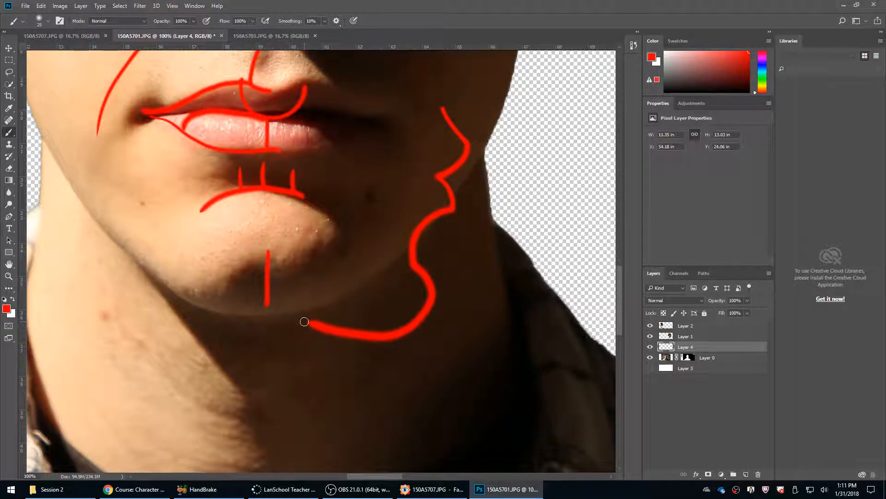
pyautogui.moveTo(491, 124); pyautogui.dragTo(439, 257)
pyautogui.hotkey('ctrl', 'z')
pyautogui.moveTo(441, 111)
pyautogui.mouseDown()
pyautogui.moveTo(503, 91)
pyautogui.moveTo(466, 17)
pyautogui.mouseUp()
pyautogui.moveTo(520, 202); pyautogui.dragTo(510, 265)
pyautogui.hotkey('ctrl', 'z')
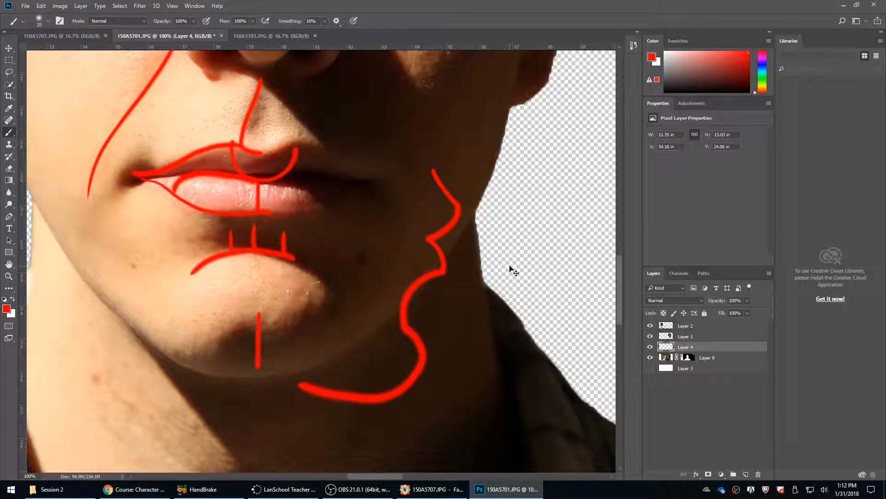
pyautogui.hotkey('ctrl', 'alt', 'z')
pyautogui.hotkey('ctrl', 'alt', 'z')
pyautogui.hotkey('ctrl', 'alt', 'z')
# Paint a red loop around the lit-side mouth corner and lines running from it down towards the jaw and back to the lower lip.
pyautogui.moveTo(385, 301); pyautogui.dragTo(531, 349)
pyautogui.moveTo(297, 187)
pyautogui.mouseDown()
pyautogui.moveTo(242, 254)
pyautogui.moveTo(297, 183)
pyautogui.mouseUp()
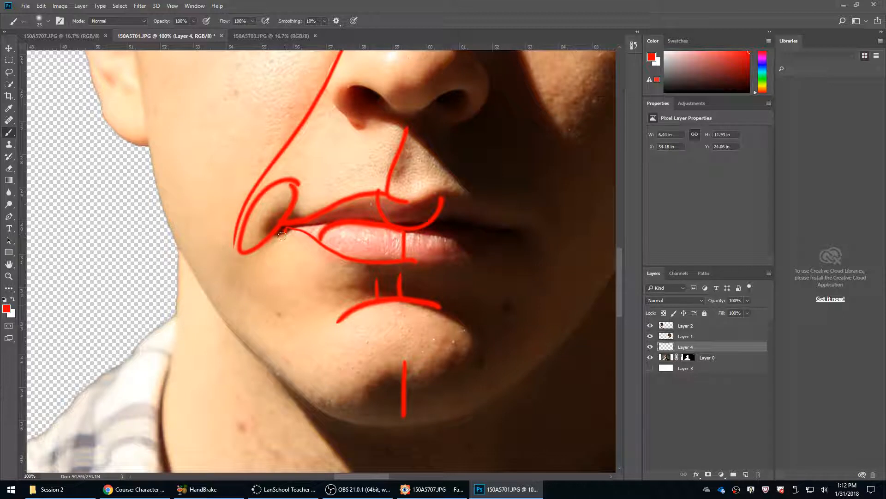
pyautogui.moveTo(282, 236)
pyautogui.mouseDown()
pyautogui.moveTo(244, 313)
pyautogui.moveTo(253, 321)
pyautogui.moveTo(392, 249)
pyautogui.mouseUp()
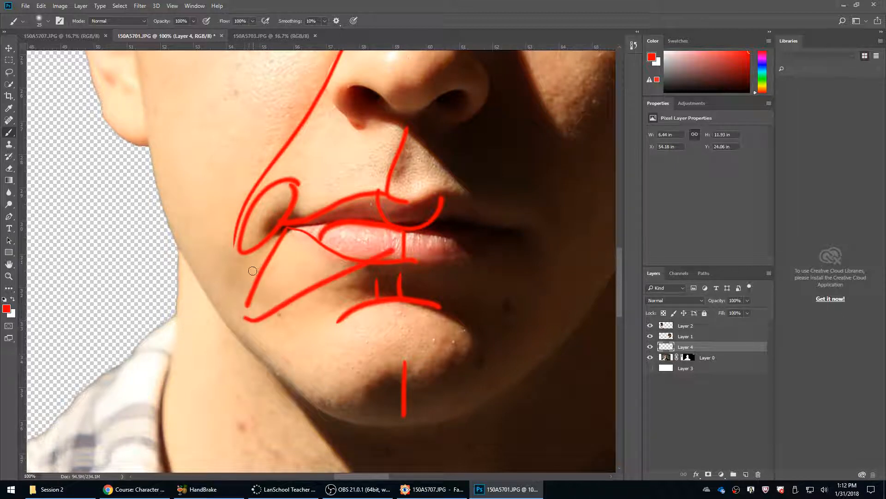
# Trace the lit eye's upper lid, lower socket and cheek crease in red, and shade the hollow between inner eye corner and brow.
pyautogui.moveTo(178, 196); pyautogui.dragTo(208, 400)
pyautogui.moveTo(379, 149)
pyautogui.mouseDown()
pyautogui.moveTo(267, 252)
pyautogui.moveTo(230, 268)
pyautogui.mouseUp()
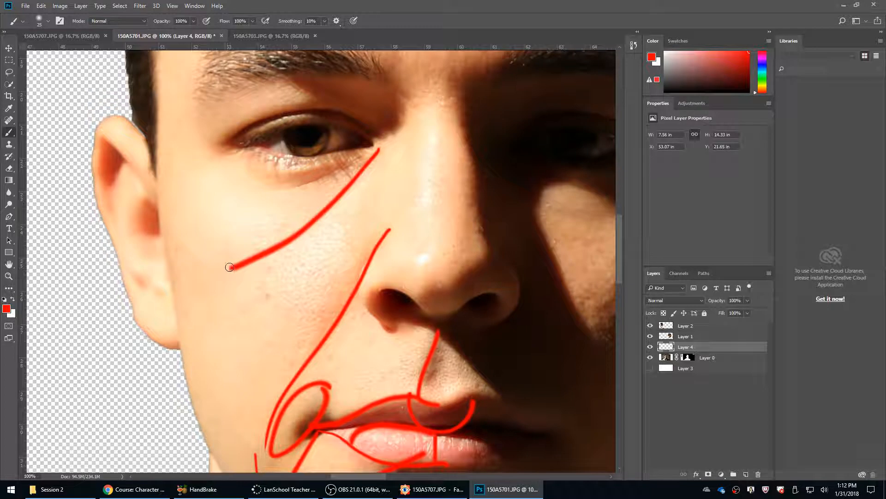
pyautogui.moveTo(230, 159)
pyautogui.mouseDown()
pyautogui.moveTo(265, 191)
pyautogui.moveTo(317, 186)
pyautogui.mouseUp()
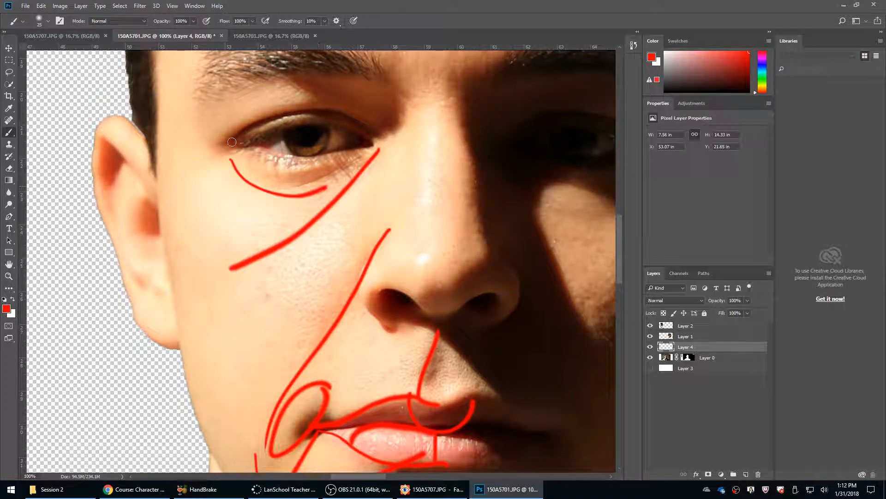
pyautogui.moveTo(232, 141)
pyautogui.mouseDown()
pyautogui.moveTo(256, 125)
pyautogui.moveTo(340, 106)
pyautogui.moveTo(388, 139)
pyautogui.moveTo(350, 113)
pyautogui.moveTo(310, 106)
pyautogui.moveTo(222, 148)
pyautogui.moveTo(244, 125)
pyautogui.moveTo(292, 111)
pyautogui.moveTo(325, 109)
pyautogui.moveTo(383, 129)
pyautogui.mouseUp()
pyautogui.hotkey('ctrl', 'z')
pyautogui.scroll(4, 383, 190)
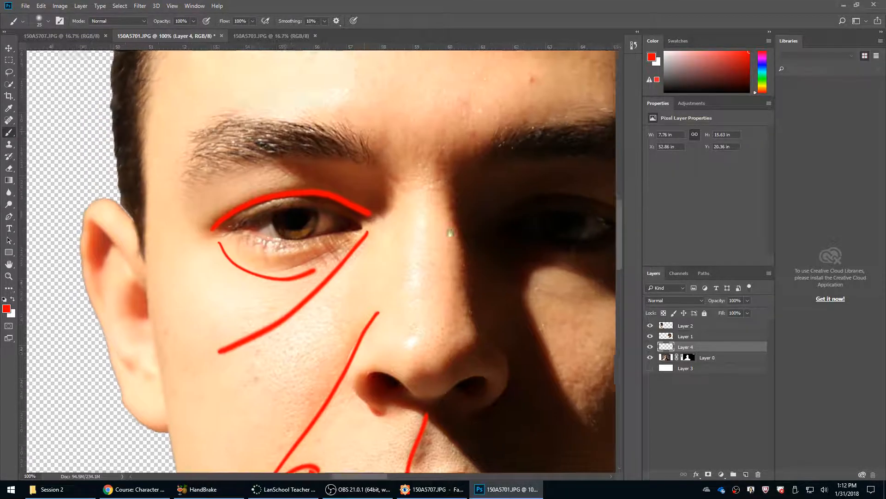
pyautogui.moveTo(332, 168)
pyautogui.mouseDown()
pyautogui.moveTo(390, 198)
pyautogui.moveTo(377, 199)
pyautogui.mouseUp()
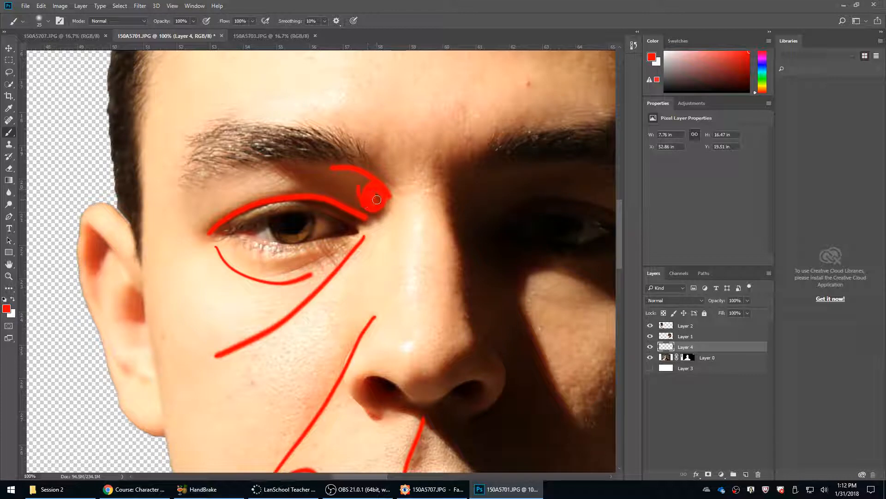
# Undo all the red strokes painted over the front face, leaving Layer 4 empty.
pyautogui.scroll(-6, 377, 200)
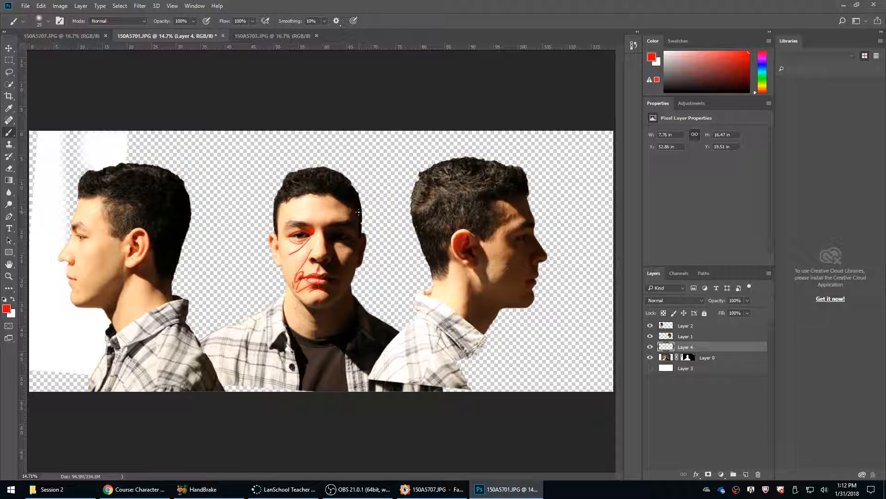
pyautogui.hotkey('ctrl', 'alt', 'z')
pyautogui.hotkey('ctrl', 'alt', 'z')
pyautogui.hotkey('ctrl', 'alt', 'z')
pyautogui.hotkey('ctrl', 'alt', 'z')
pyautogui.hotkey('ctrl', 'alt', 'z')
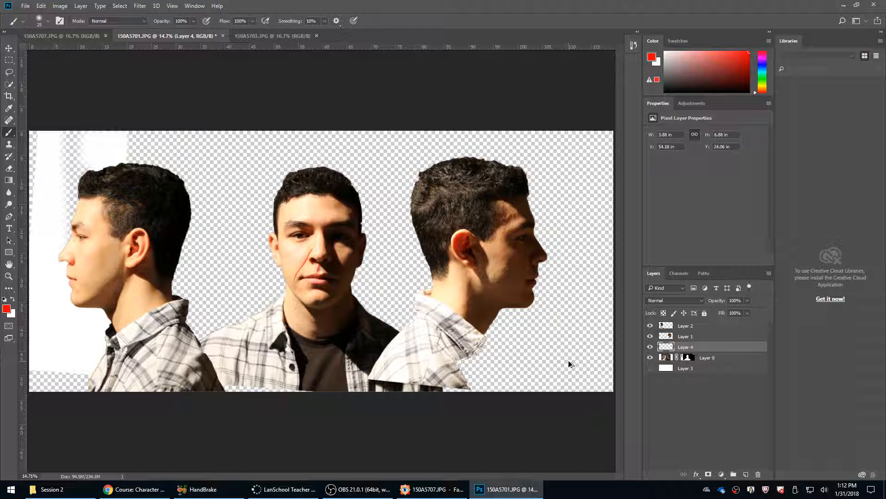
pyautogui.hotkey('ctrl', 'alt', 'z')
# Switch to the Session 2 photo folder and open 150A5701.JPG in FastStone Image Viewer.
pyautogui.click(48, 488)
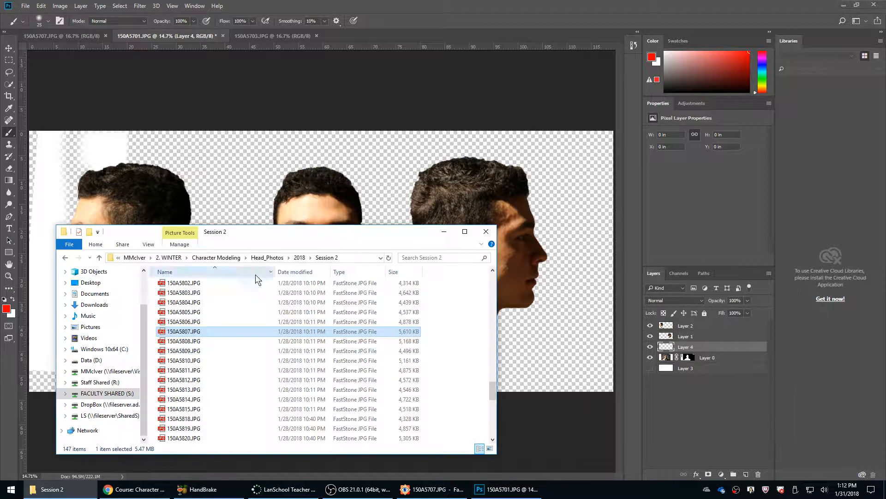
pyautogui.scroll(10, 204, 325)
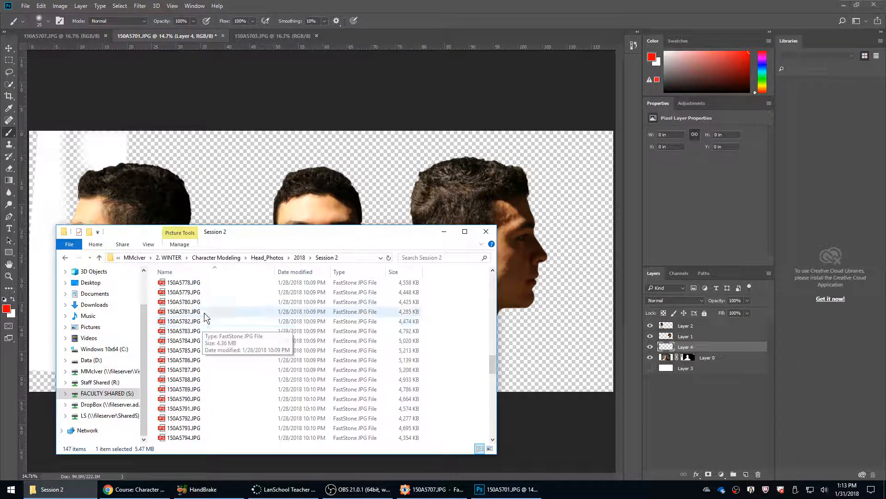
pyautogui.scroll(20, 194, 300)
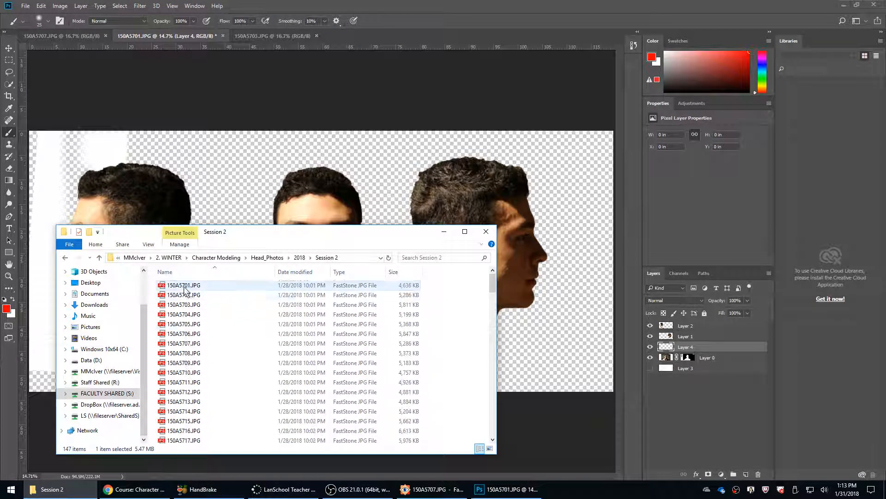
pyautogui.click(187, 287)
pyautogui.doubleClick(187, 289)
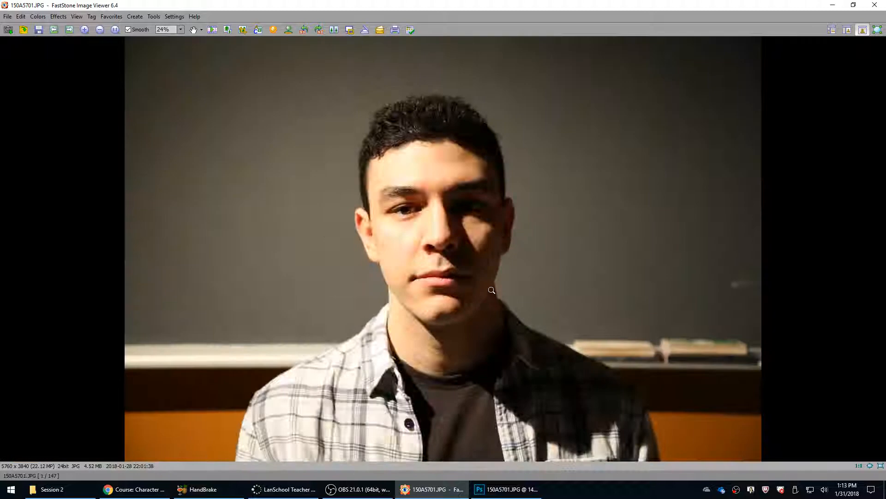
# Look through the following session photos, comparing the rear three-quarter, back-of-head and tilted-back head views.
pyautogui.scroll(-3, 491, 290)
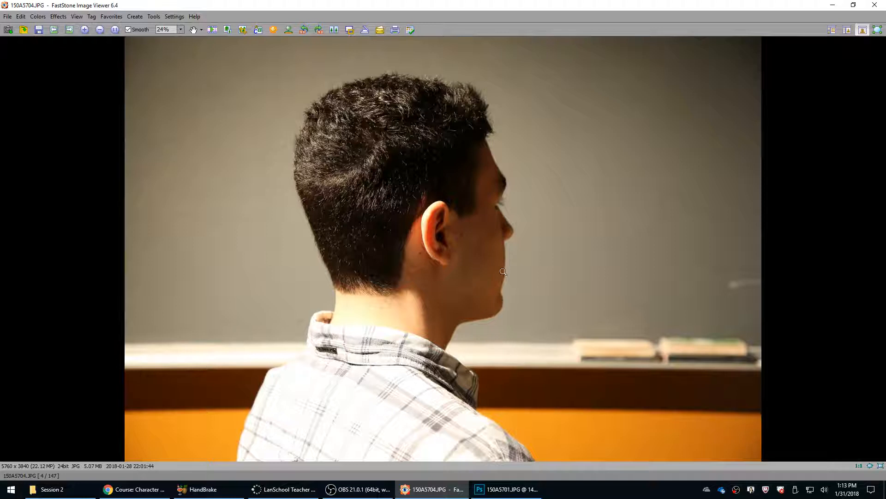
pyautogui.scroll(-2, 505, 242)
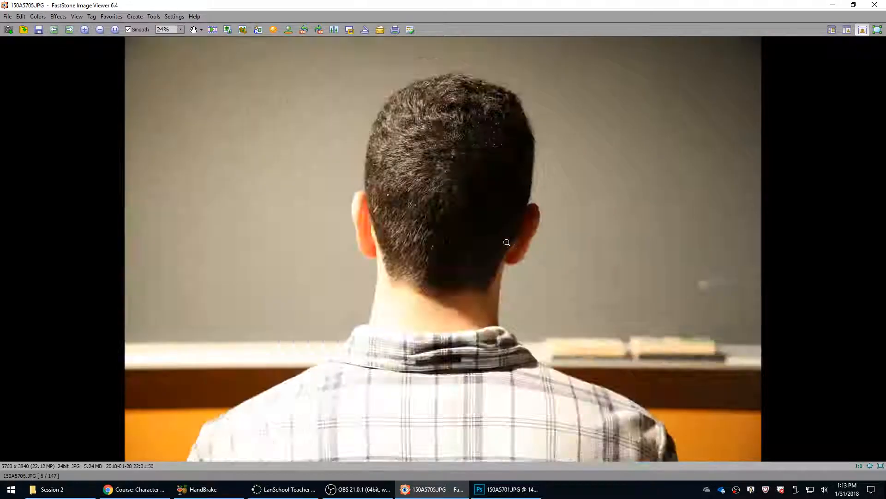
pyautogui.scroll(1, 506, 242)
pyautogui.scroll(-1, 464, 210)
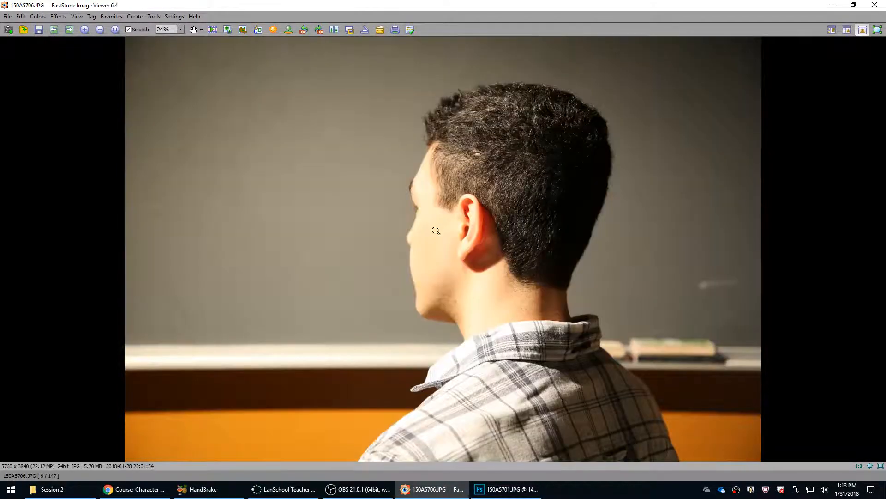
pyautogui.scroll(2, 431, 232)
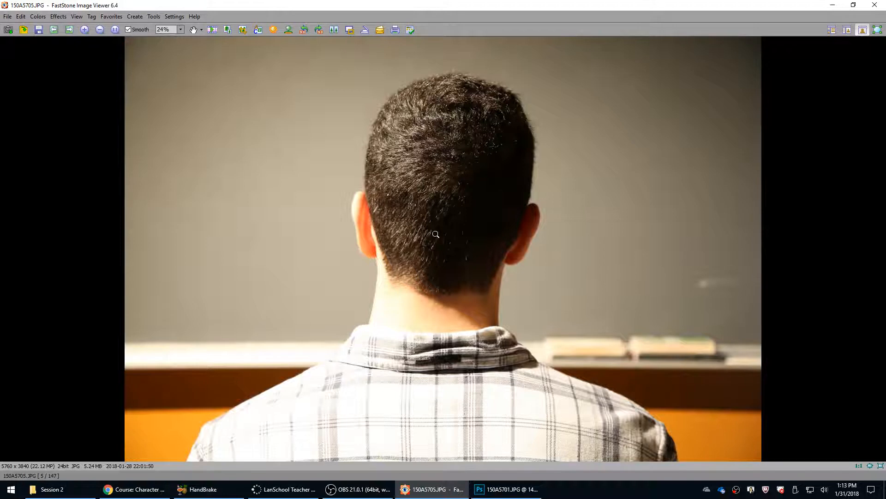
pyautogui.scroll(-4, 438, 234)
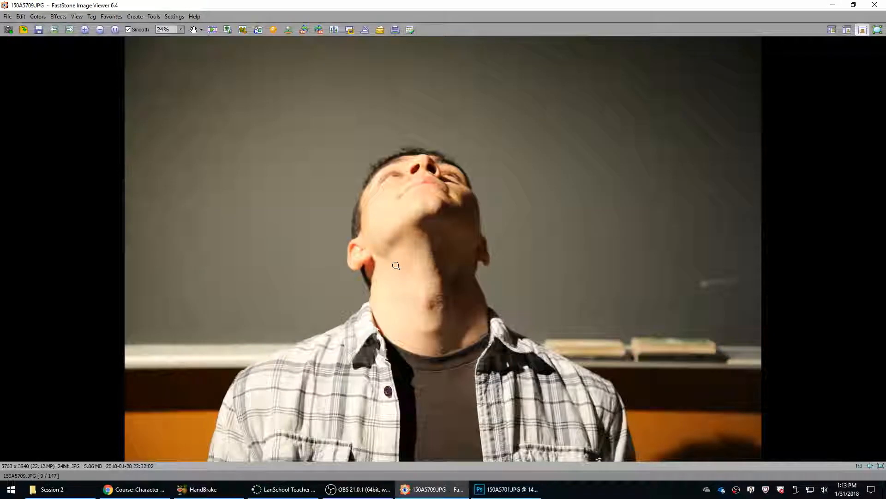
pyautogui.scroll(-1, 399, 265)
pyautogui.scroll(1, 402, 265)
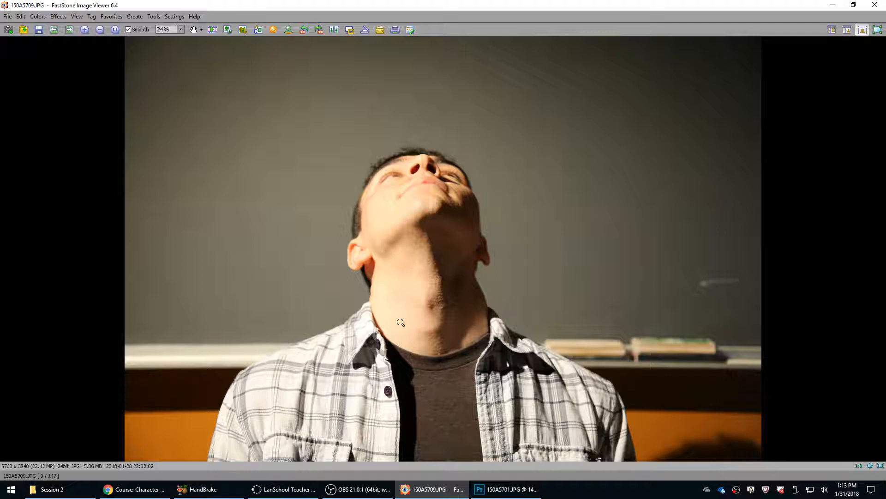
# Zoom in on the scrunched face in 150A5711.JPG to examine its creases, and close the image viewer.
pyautogui.scroll(-2, 409, 308)
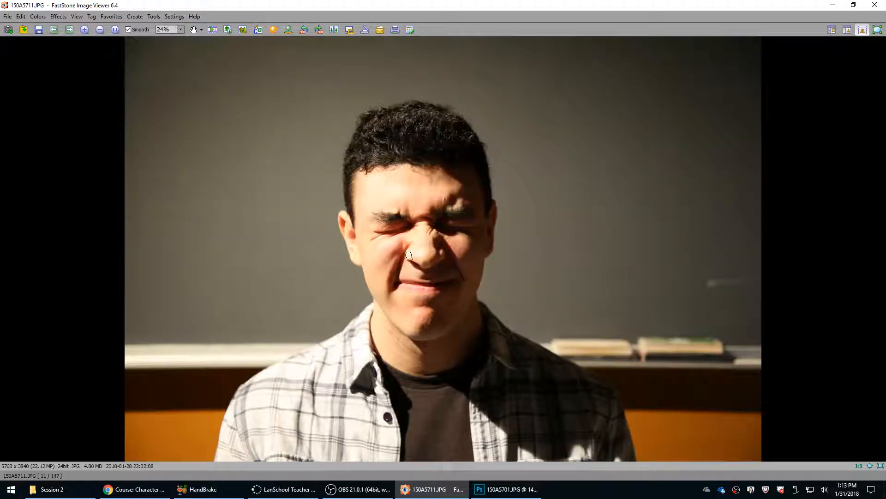
pyautogui.click(409, 255)
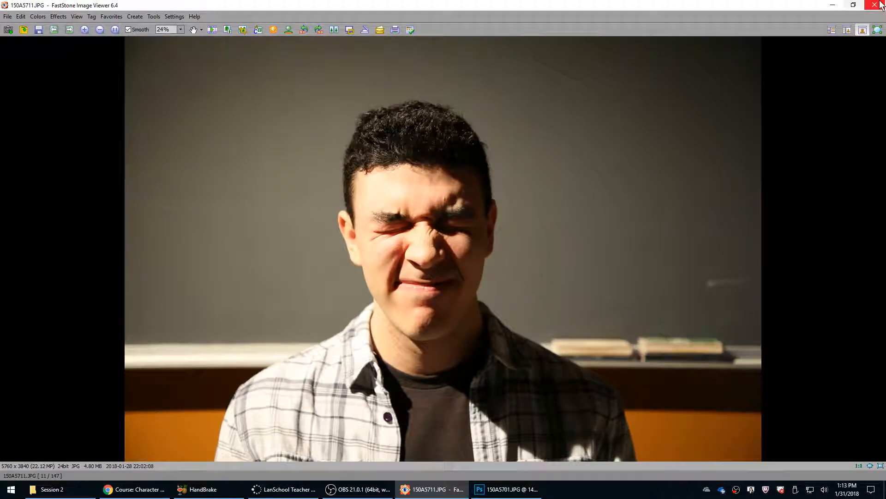
pyautogui.click(874, 5)
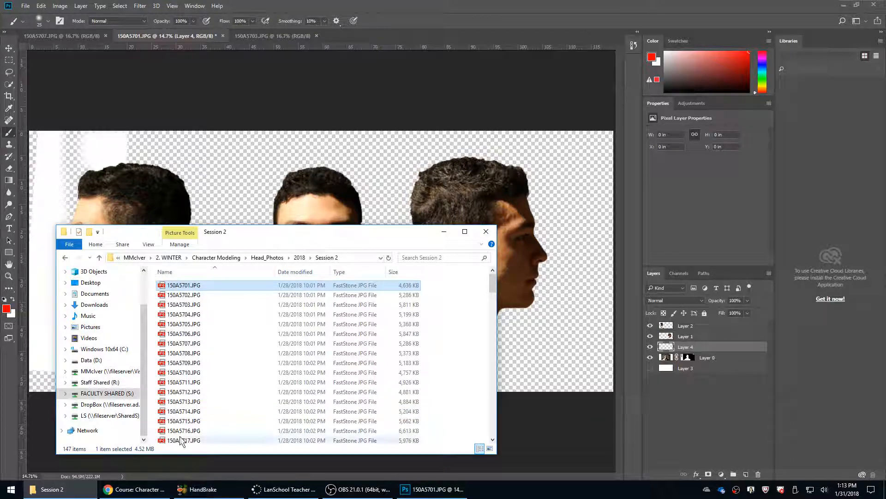
# Switch to Chrome, search the web for "kuadro" in a new tab, and open the Kruel Games Kuadro page.
pyautogui.click(137, 489)
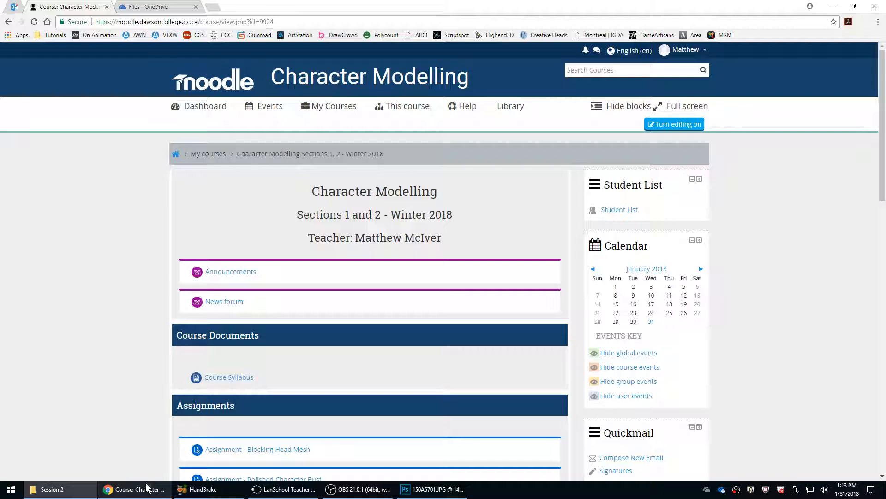
pyautogui.click(212, 7)
pyautogui.write('kuad')
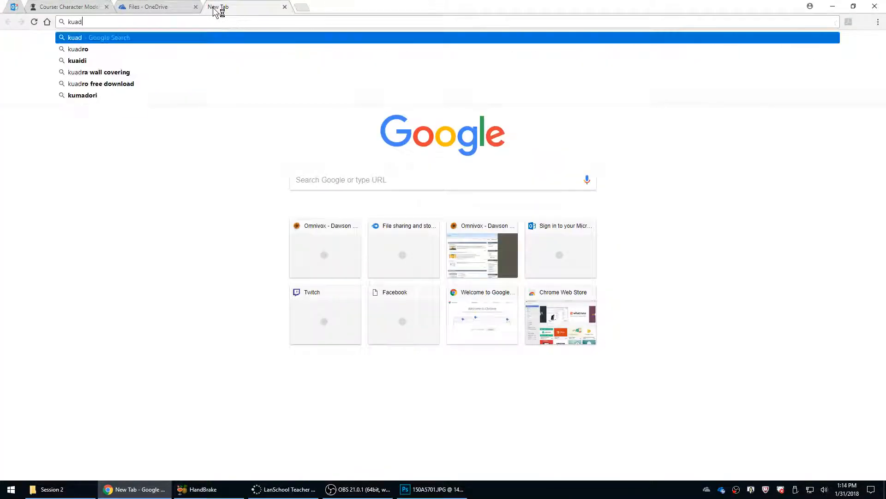
pyautogui.write('ro')
pyautogui.press('Return')
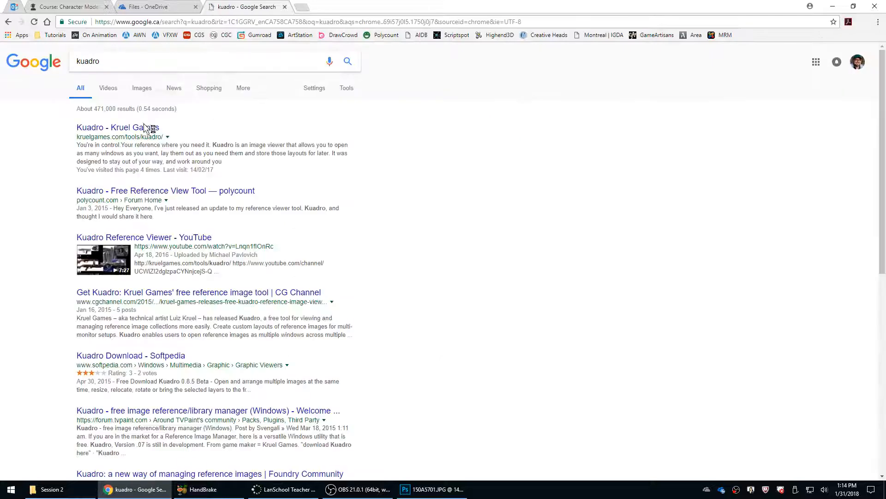
pyautogui.click(145, 128)
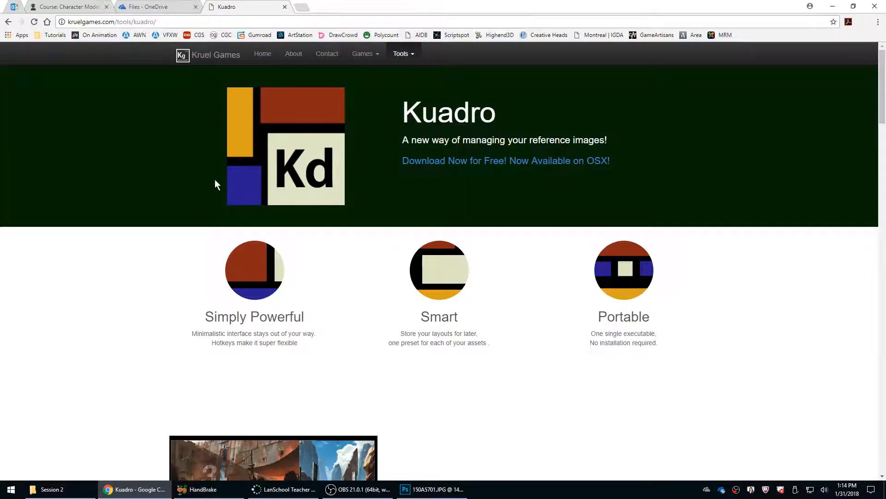
# Download Kuadro for Windows from its download section, and copy the Session 2 folder path from File Explorer.
pyautogui.click(503, 163)
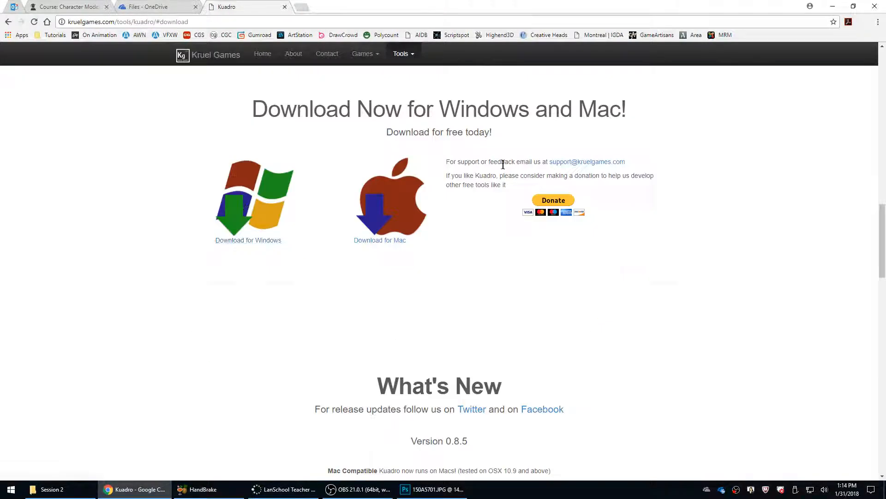
pyautogui.click(240, 210)
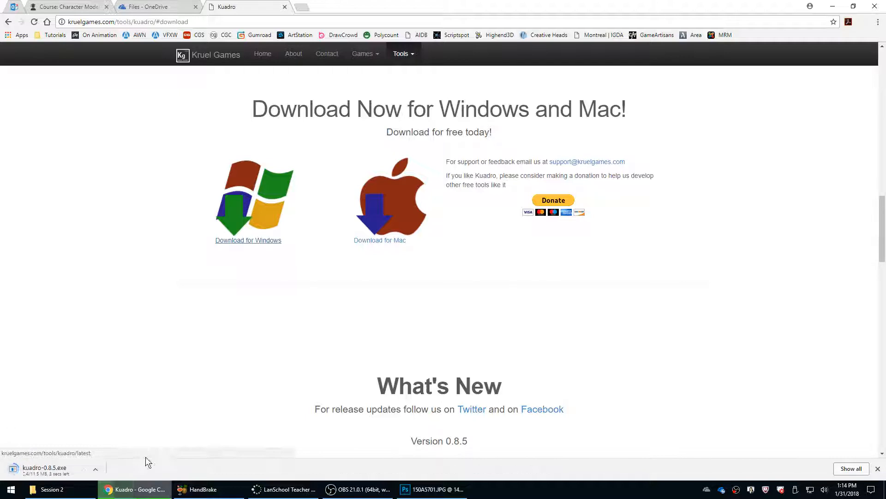
pyautogui.click(79, 489)
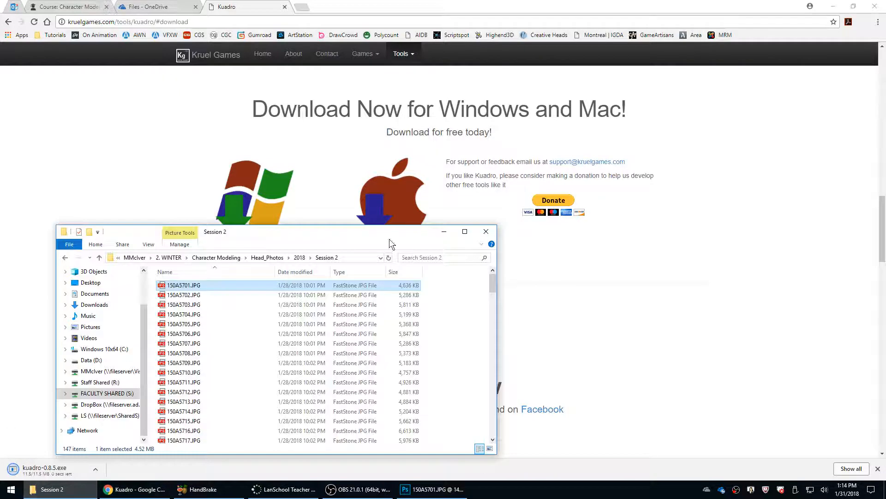
pyautogui.click(354, 256)
pyautogui.click(564, 310)
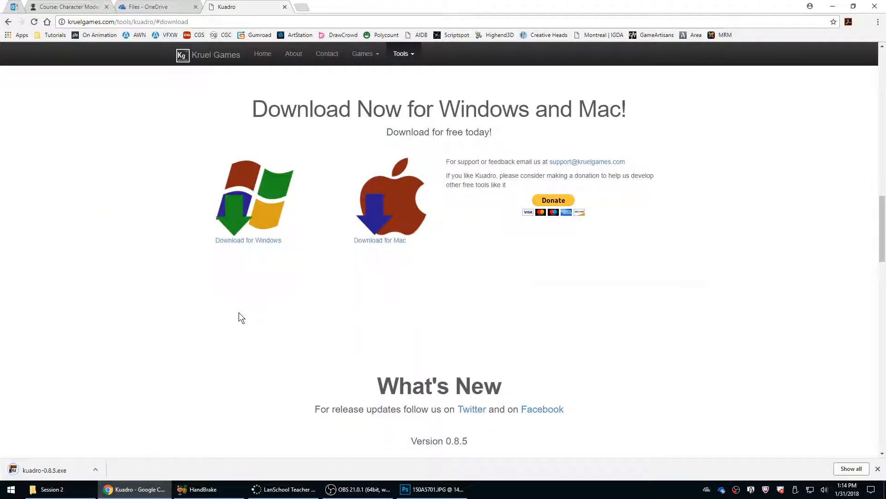
# Launch kuadro-0.8.5.exe and add the local images 150A5701.JPG to 150A5706.JPG from the Session 2 folder.
pyautogui.click(44, 469)
pyautogui.rightClick(692, 491)
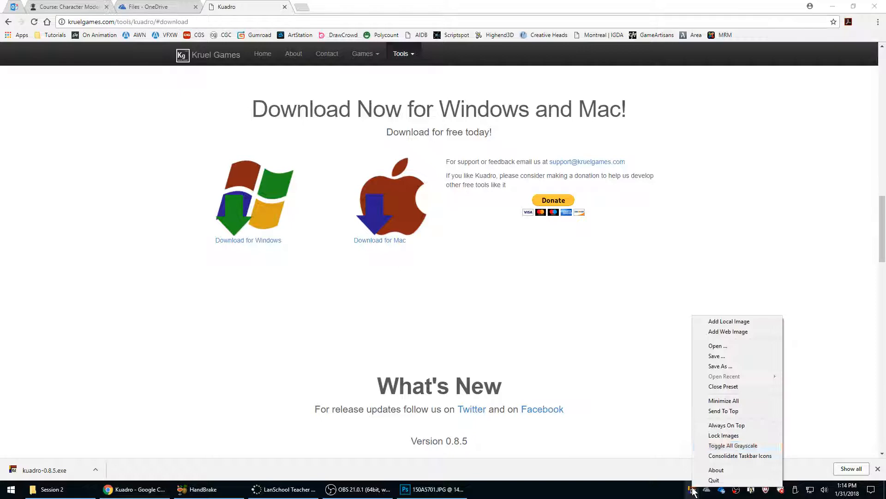
pyautogui.click(718, 322)
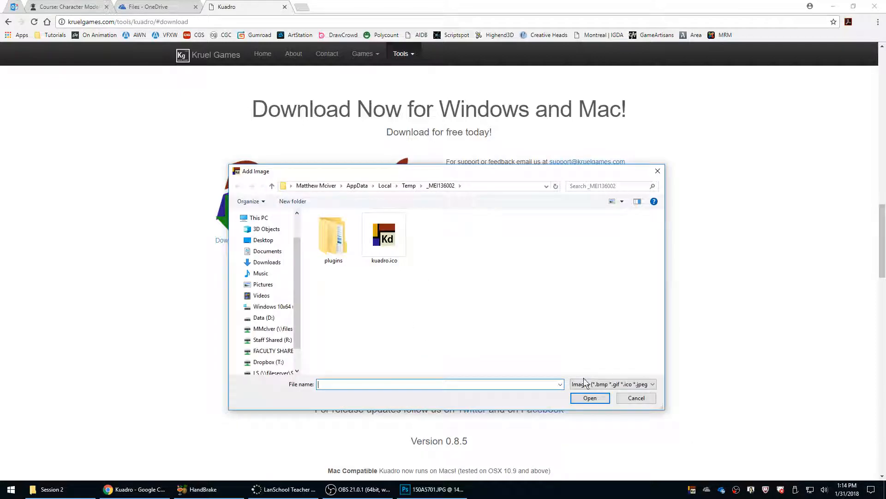
pyautogui.hotkey('ctrl', 'v')
pyautogui.click(589, 398)
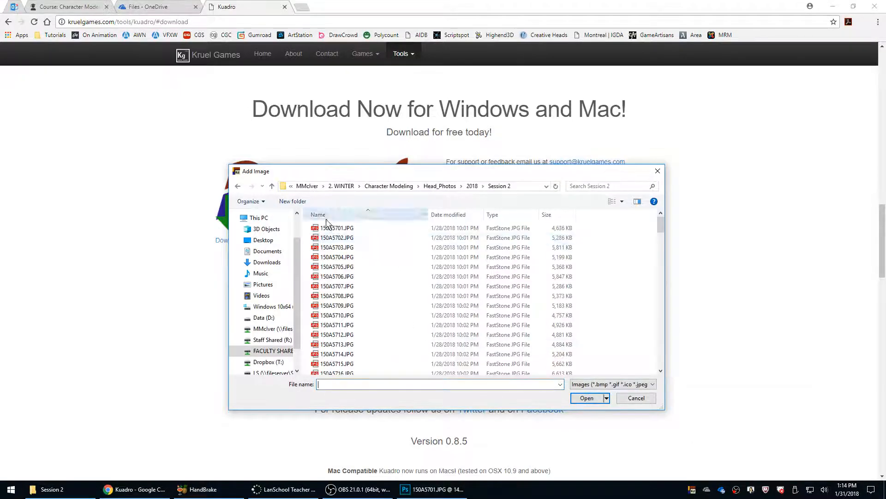
pyautogui.moveTo(326, 222); pyautogui.dragTo(340, 277)
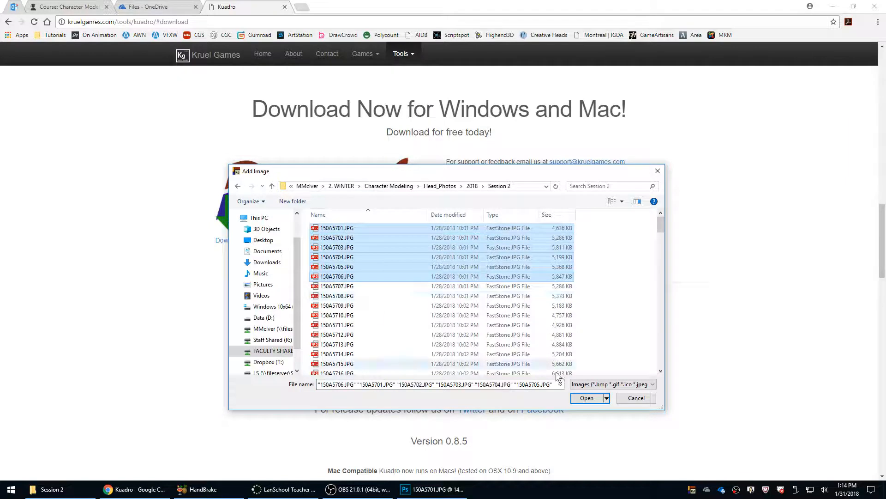
pyautogui.click(591, 398)
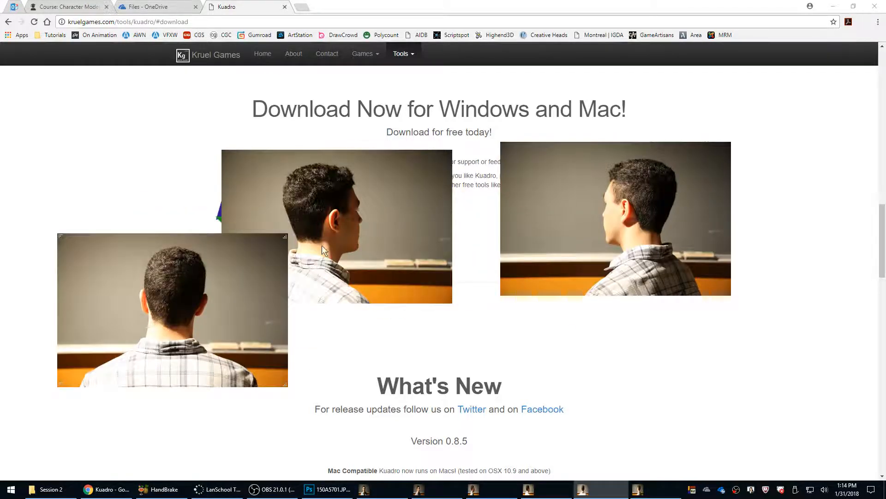
# Spread the overlapping reference photos apart, and enlarge the side-profile photo's window with its view zoomed in on the head.
pyautogui.moveTo(645, 369); pyautogui.dragTo(673, 384)
pyautogui.moveTo(355, 199); pyautogui.dragTo(514, 70)
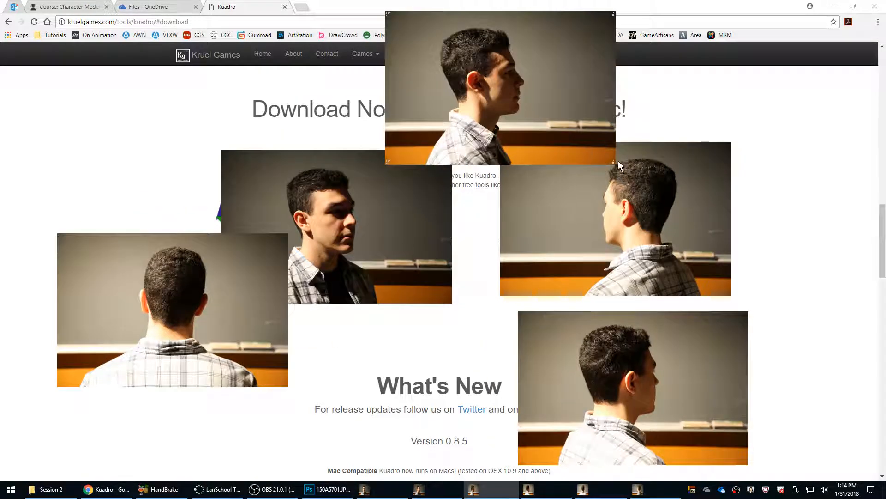
pyautogui.moveTo(618, 161); pyautogui.dragTo(603, 293)
pyautogui.scroll(4, 514, 168)
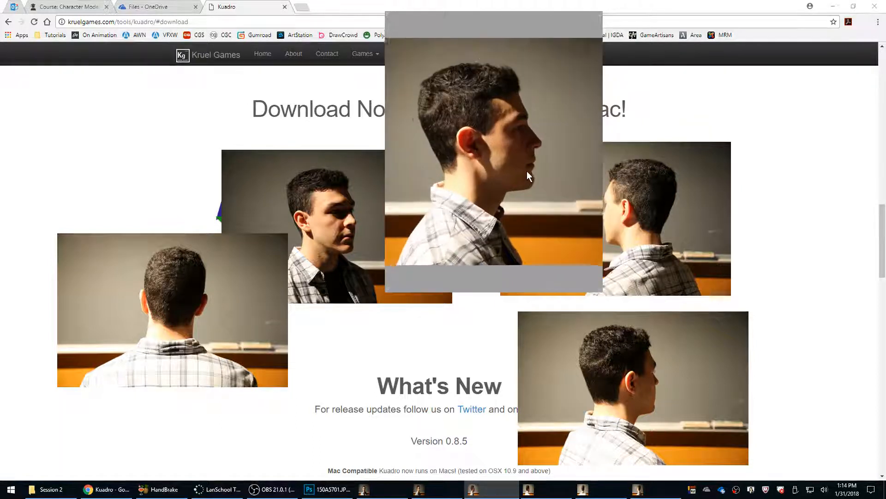
pyautogui.scroll(3, 527, 171)
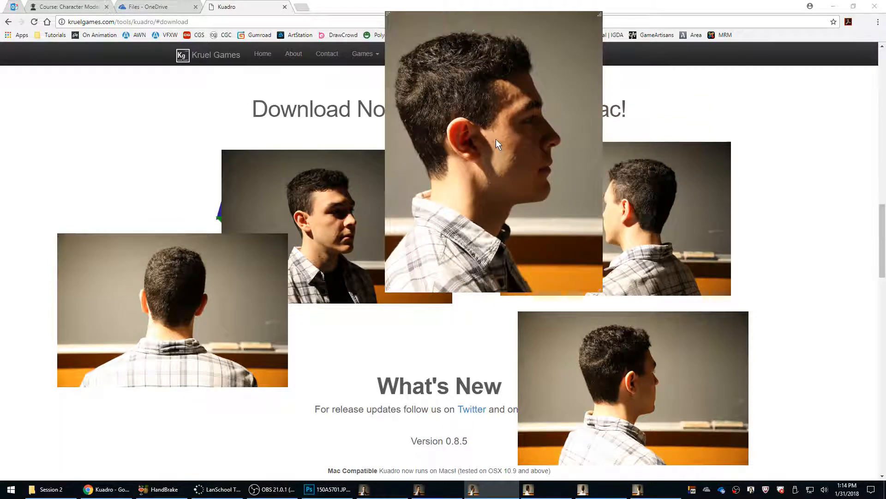
pyautogui.moveTo(496, 139); pyautogui.dragTo(516, 147)
pyautogui.scroll(1, 516, 146)
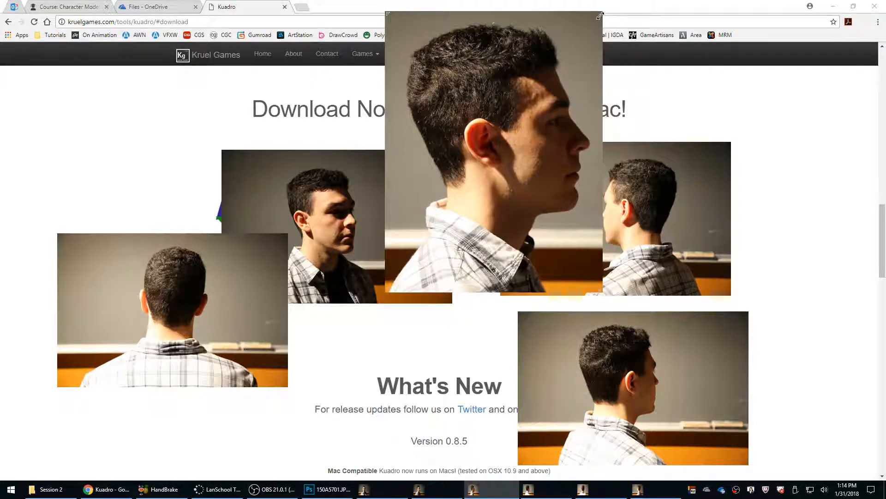
pyautogui.moveTo(600, 16); pyautogui.dragTo(614, 16)
pyautogui.moveTo(297, 277); pyautogui.dragTo(359, 418)
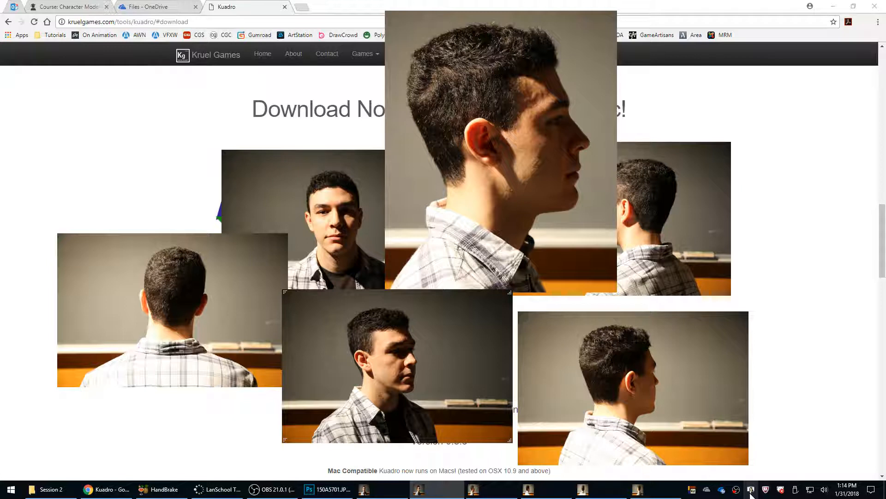
# Check which file type Kuadro offers for saving the image layout as a preset, and cancel without saving.
pyautogui.rightClick(693, 489)
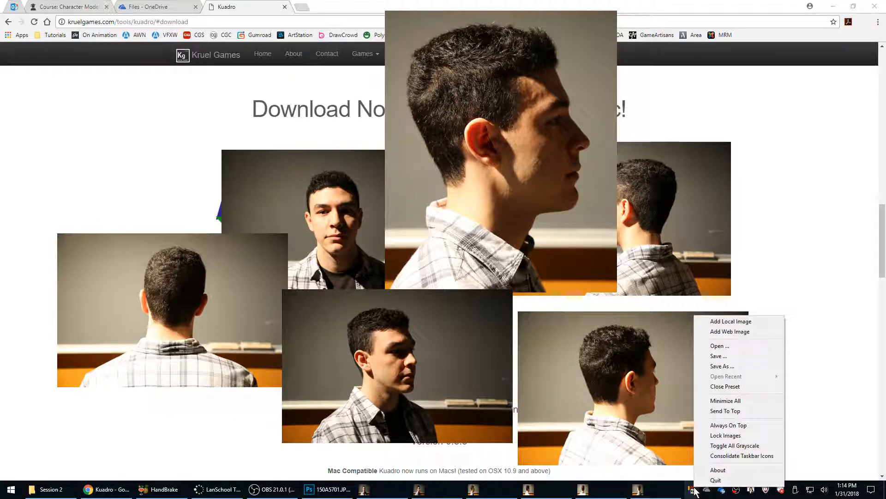
pyautogui.click(720, 365)
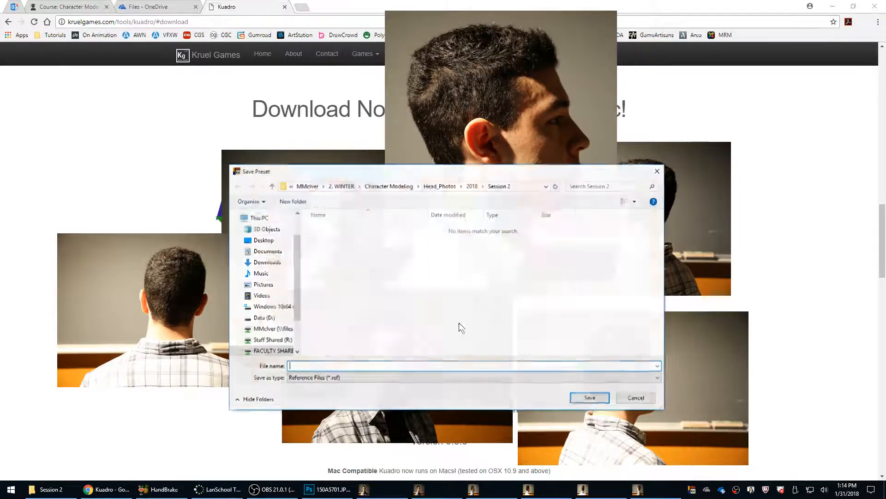
pyautogui.click(348, 376)
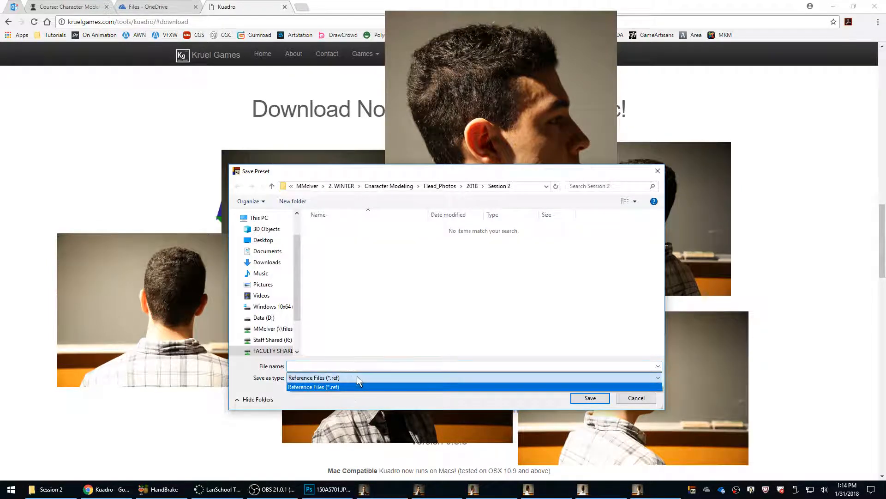
pyautogui.click(356, 376)
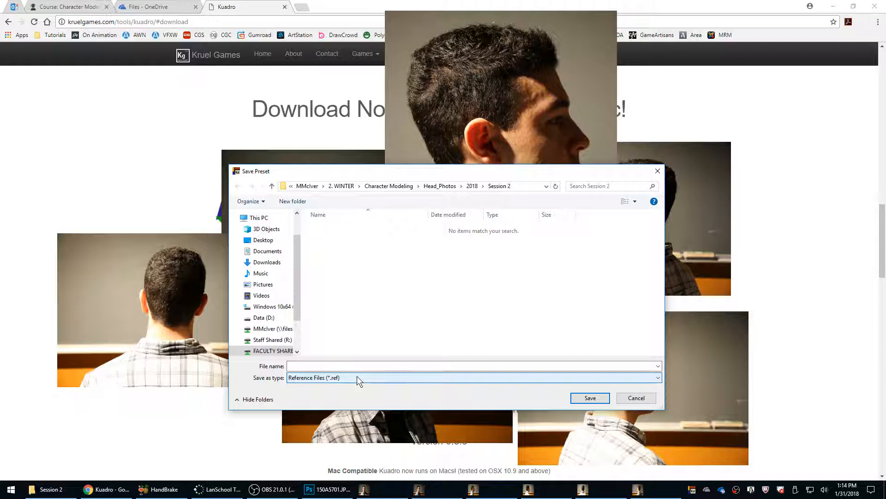
pyautogui.click(624, 400)
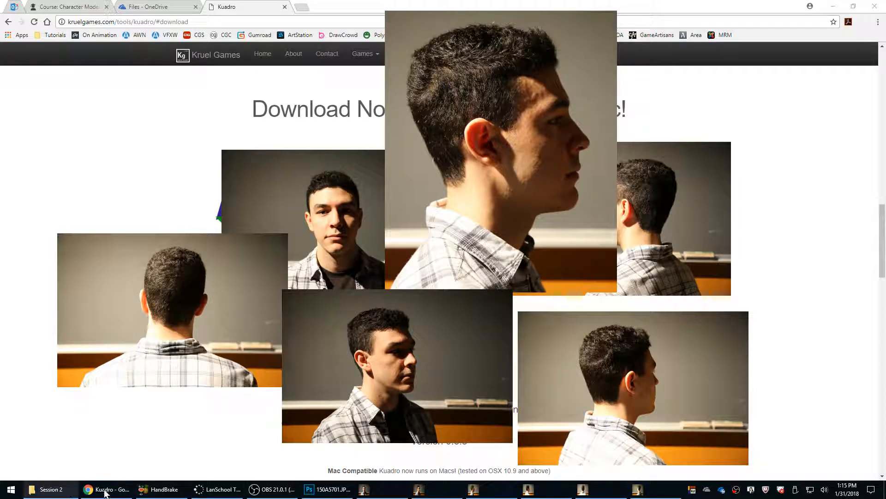
# Switch to the Photoshop reference sheet and launch ZBrush 4R7 64-bit.
pyautogui.click(328, 490)
pyautogui.click(11, 490)
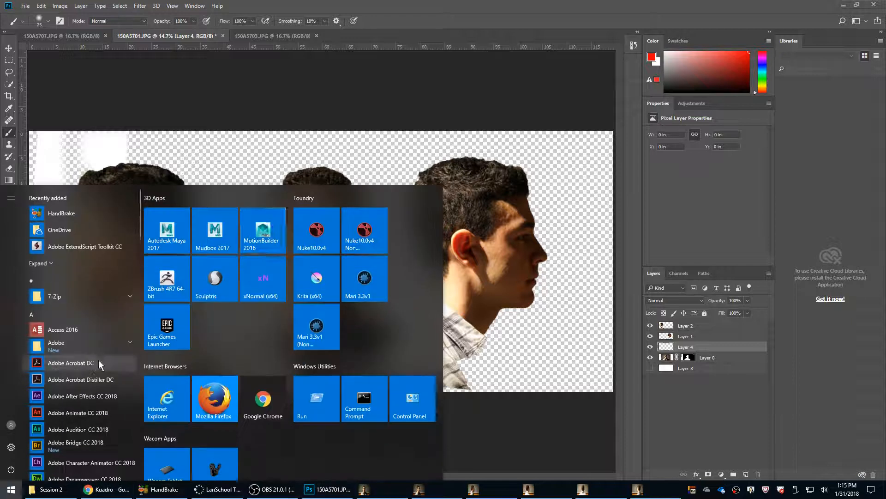
pyautogui.click(181, 290)
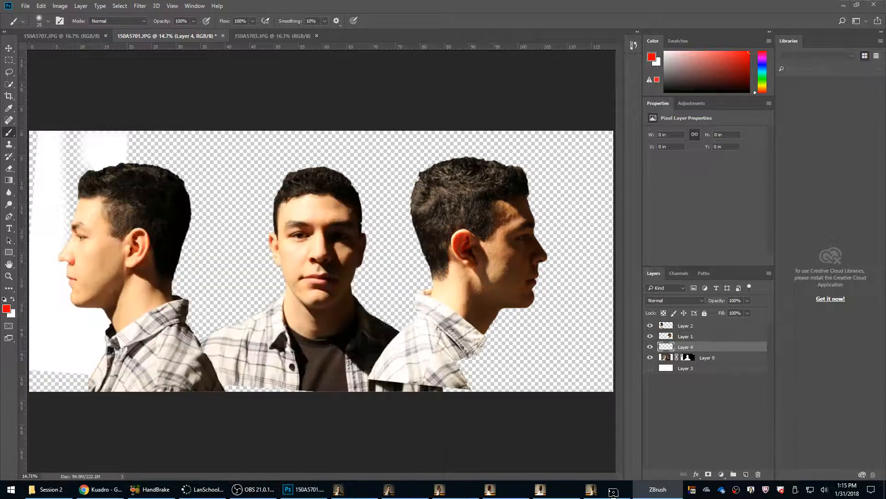
# Bring the three-quarter view photo to the front, move and enlarge its window, and zoom in on the head.
pyautogui.hotkey('alt', 'Tab')
pyautogui.hotkey('alt', 'Tab')
pyautogui.hotkey('alt', 'Tab')
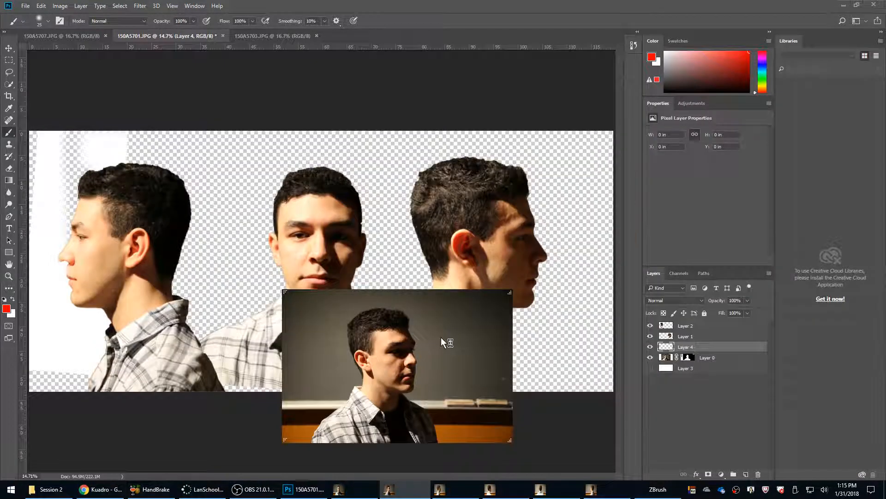
pyautogui.moveTo(442, 342); pyautogui.dragTo(563, 141)
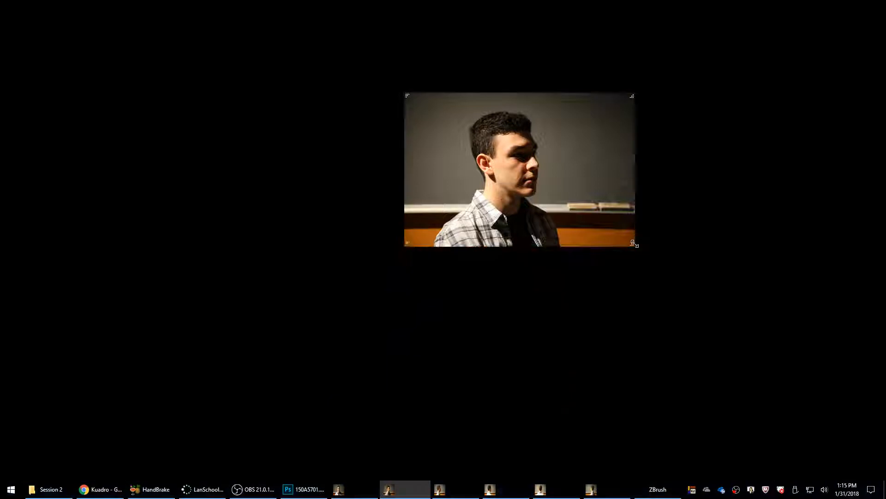
pyautogui.moveTo(635, 245); pyautogui.dragTo(651, 431)
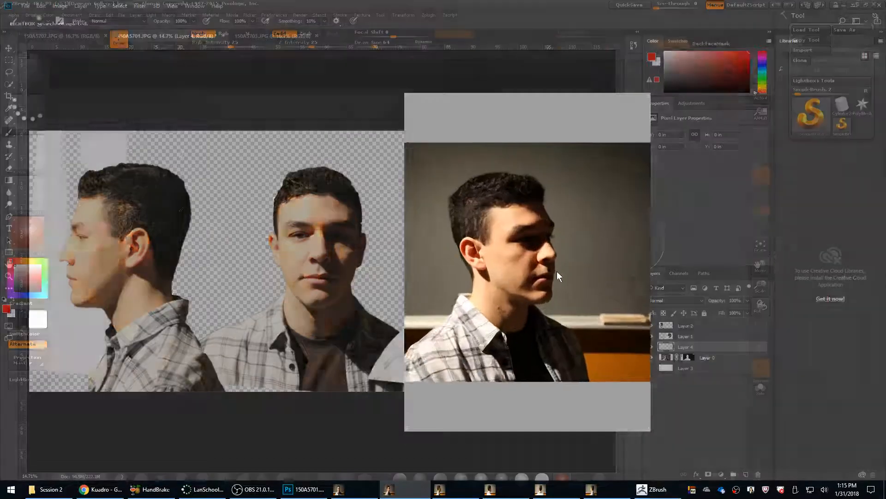
pyautogui.scroll(2, 557, 271)
pyautogui.scroll(4, 569, 246)
pyautogui.moveTo(556, 275); pyautogui.dragTo(595, 267)
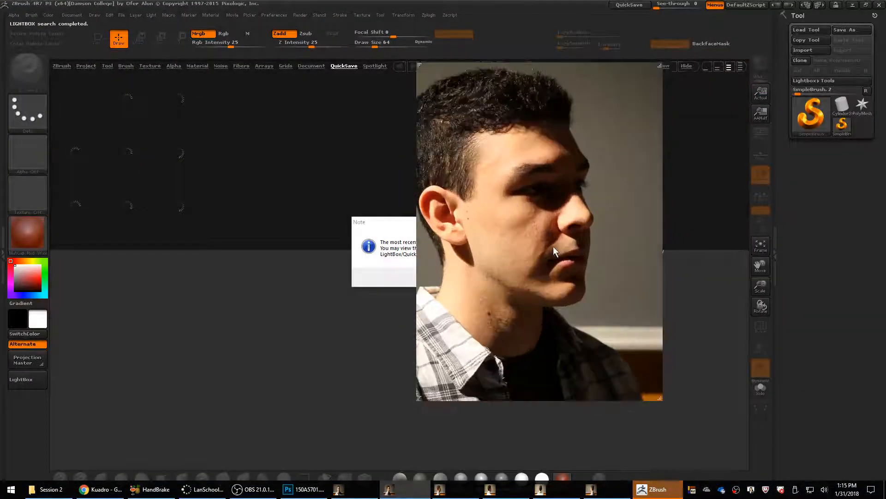
pyautogui.moveTo(569, 216); pyautogui.dragTo(605, 229)
# Dismiss the ZBrush session note, restore the QuickSave head model, and turn the head to face front.
pyautogui.click(433, 257)
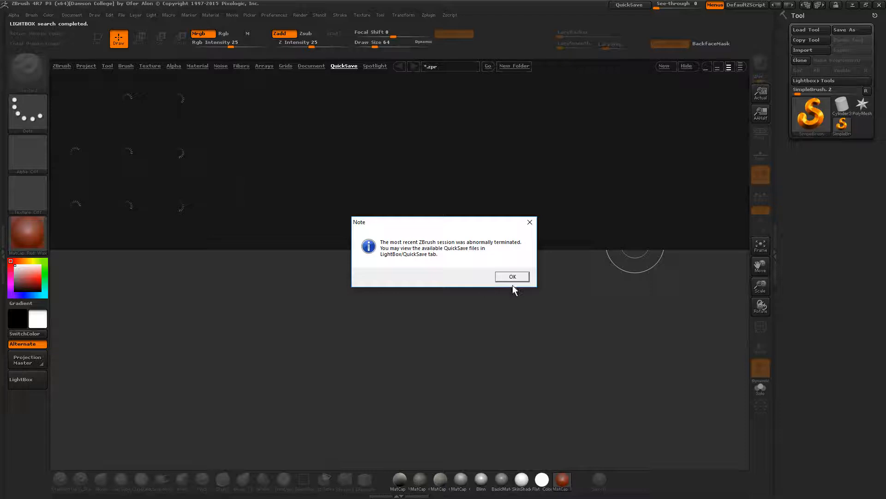
pyautogui.click(513, 277)
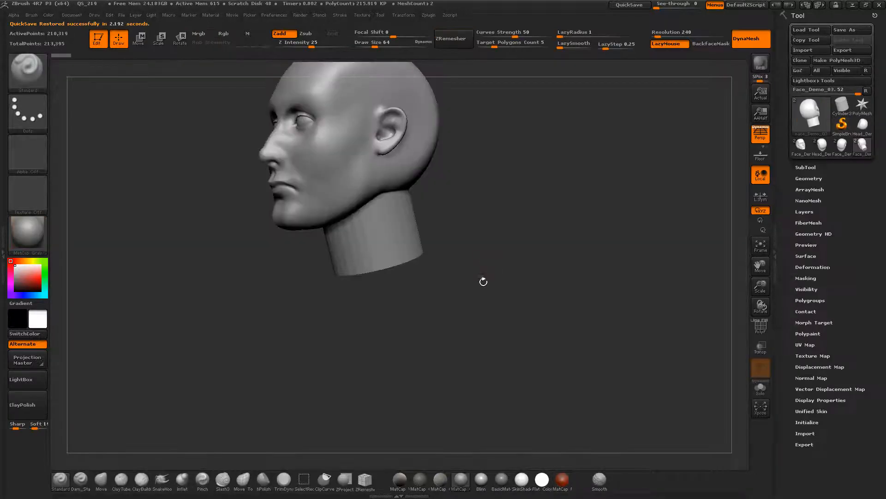
pyautogui.moveTo(483, 282); pyautogui.dragTo(576, 303)
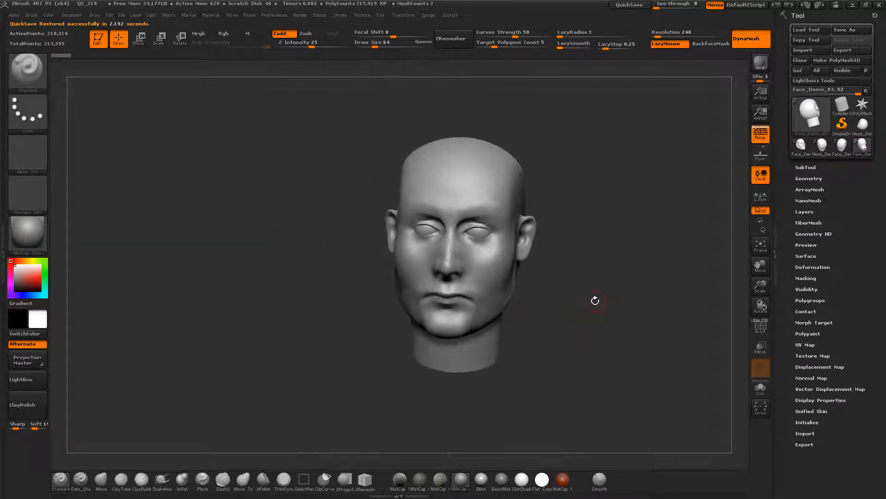
# Raise ZBrush's See-through to about 28 to compare the head model with the photos behind it, and return it to 0.
pyautogui.hotkey('alt', 'Tab')
pyautogui.moveTo(665, 5); pyautogui.dragTo(669, 6)
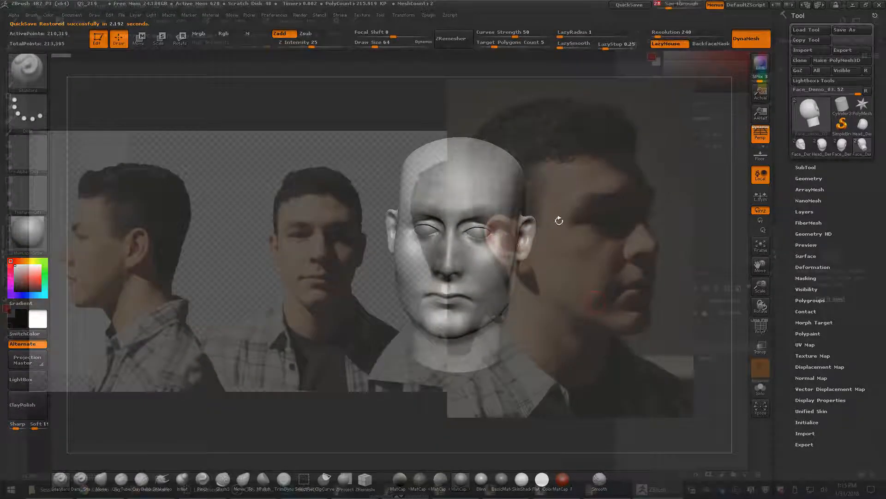
pyautogui.moveTo(560, 217); pyautogui.dragTo(595, 233)
pyautogui.moveTo(696, 244); pyautogui.dragTo(681, 201)
pyautogui.moveTo(668, 5); pyautogui.dragTo(650, 6)
# Bring the three-quarter view photo in front of ZBrush and set it to Always On Top.
pyautogui.hotkey('alt', 'Tab')
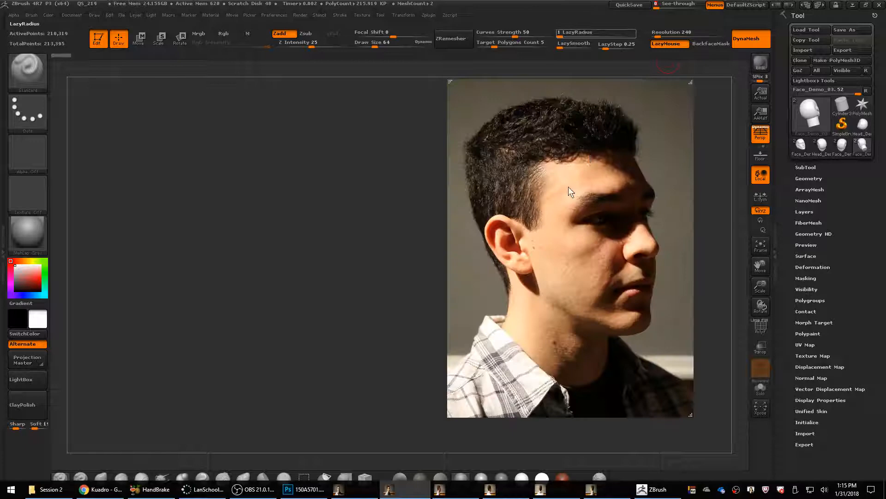
pyautogui.rightClick(591, 154)
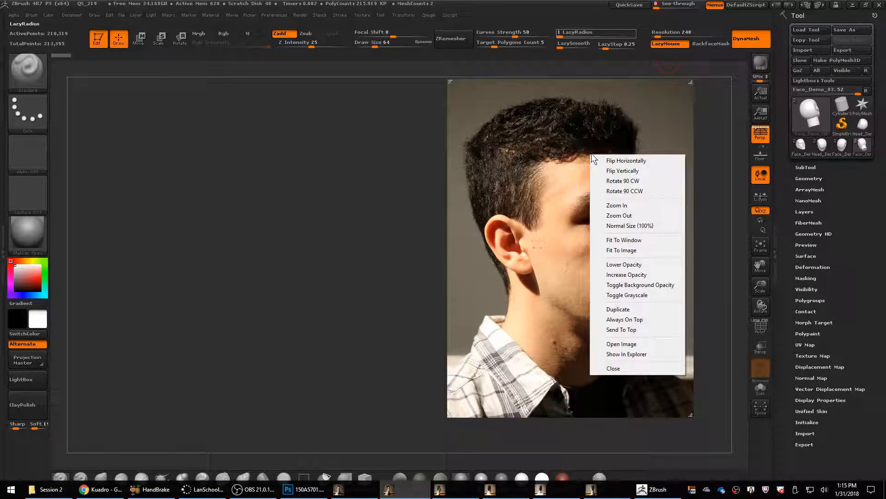
pyautogui.click(638, 320)
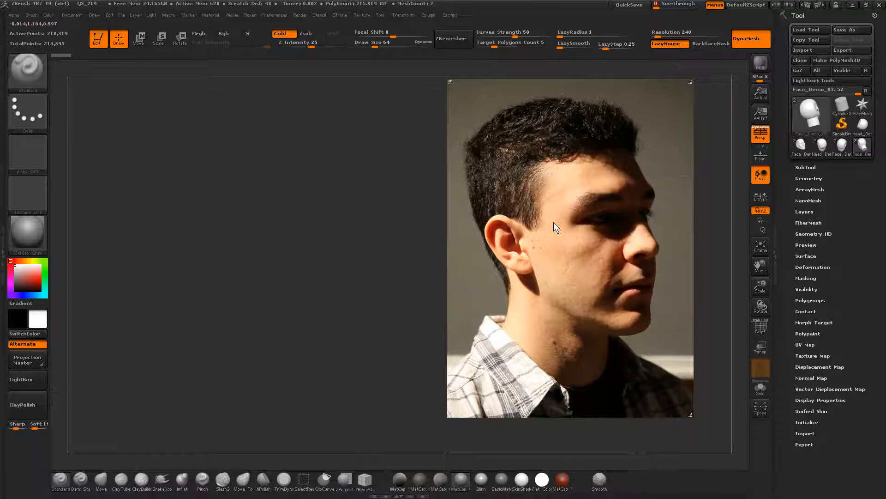
# Move the three-quarter view photo clear of the head model, then frame the head and turn it to match the photo's angle.
pyautogui.moveTo(553, 222); pyautogui.dragTo(595, 220)
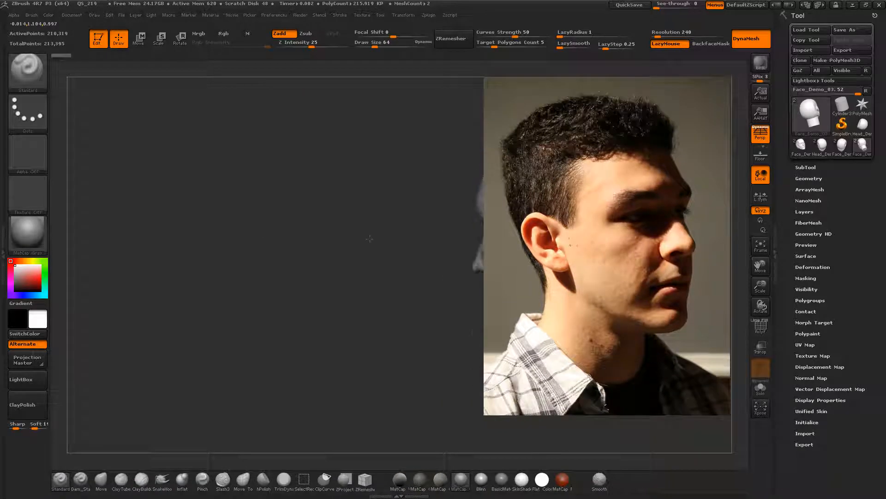
pyautogui.press('f')
pyautogui.rightClick(180, 299)
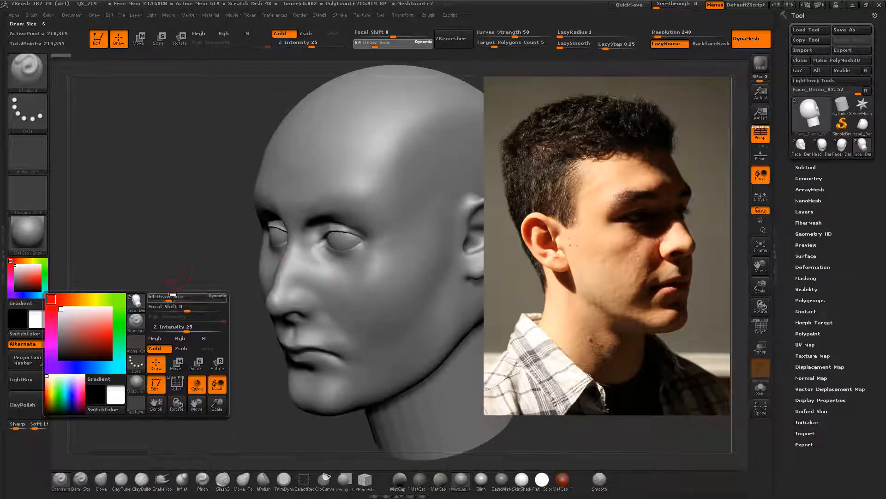
pyautogui.moveTo(179, 253); pyautogui.dragTo(179, 278)
pyautogui.rightClick(642, 252)
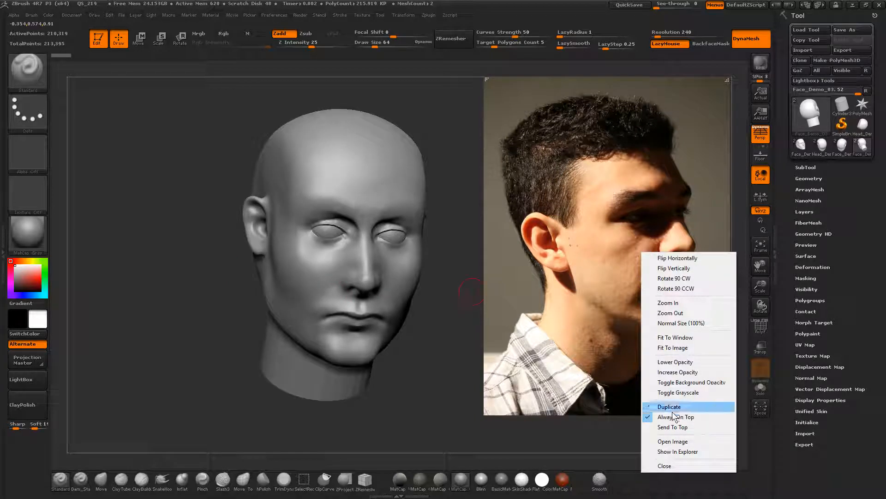
pyautogui.moveTo(184, 278)
pyautogui.mouseDown()
pyautogui.moveTo(192, 271)
pyautogui.moveTo(178, 263)
pyautogui.moveTo(189, 277)
pyautogui.moveTo(180, 297)
pyautogui.moveTo(184, 282)
pyautogui.mouseUp()
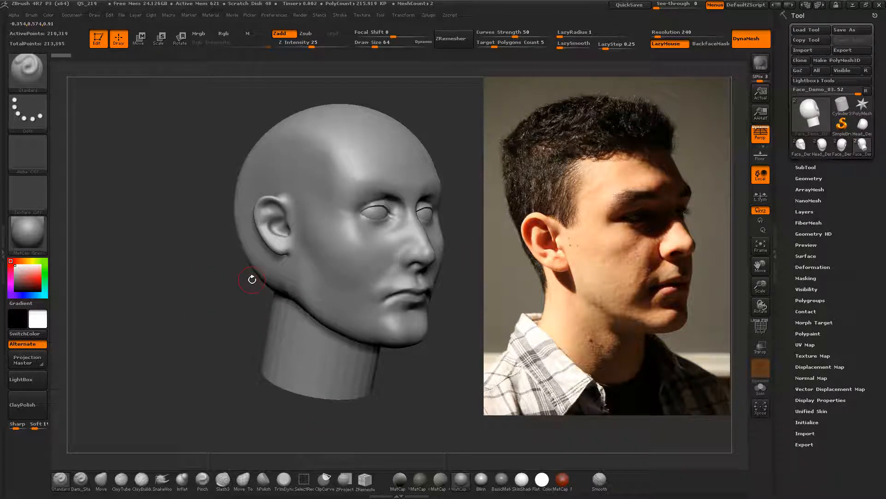
pyautogui.moveTo(231, 294); pyautogui.dragTo(269, 287)
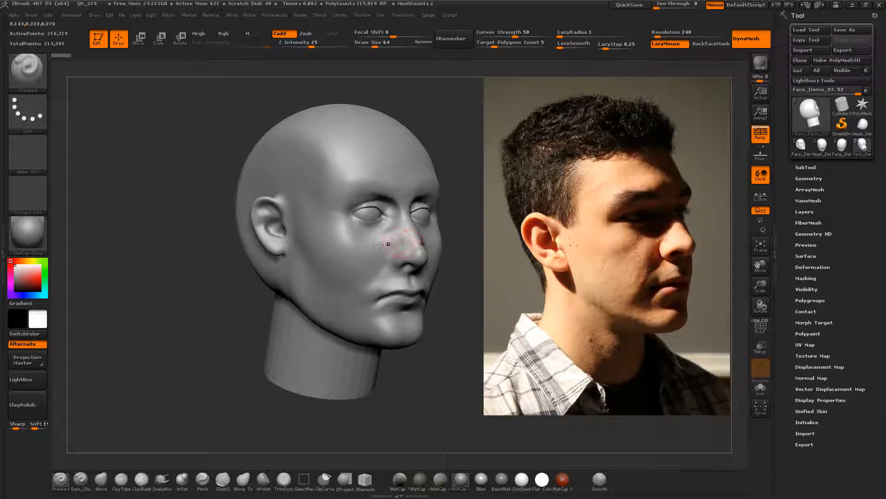
# Carve the crease beside the nostril with the Dam_Standard brush at draw size 47, undoing and redoing the stroke to compare.
pyautogui.click(81, 479)
pyautogui.press('s')
pyautogui.moveTo(399, 246); pyautogui.dragTo(396, 249)
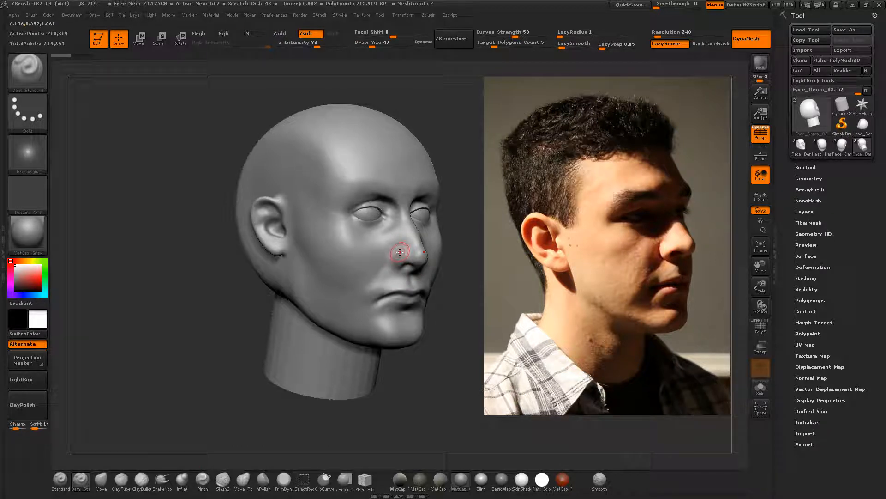
pyautogui.moveTo(410, 237)
pyautogui.mouseDown()
pyautogui.moveTo(396, 269)
pyautogui.moveTo(399, 253)
pyautogui.mouseUp()
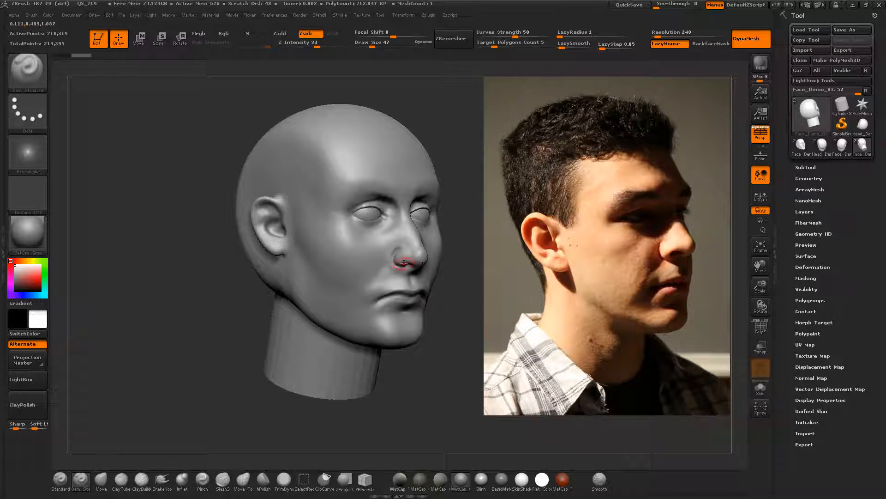
pyautogui.hotkey('ctrl', 'z')
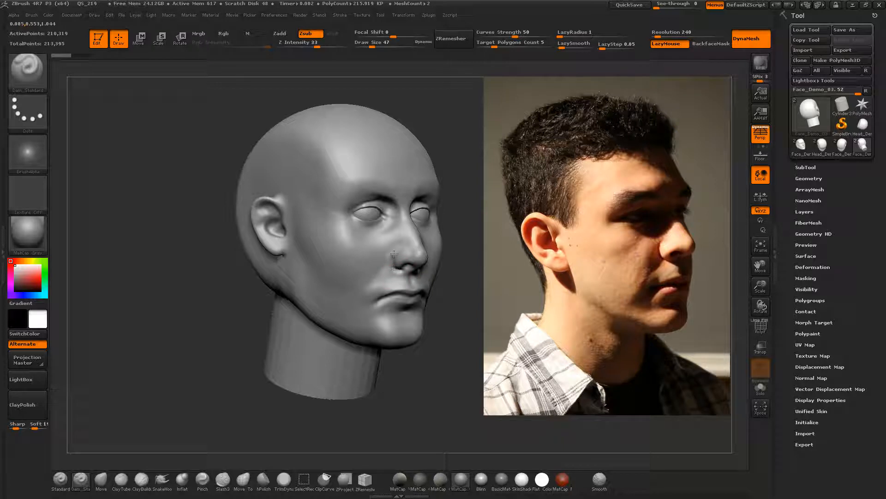
pyautogui.hotkey('ctrl', 'shift', 'z')
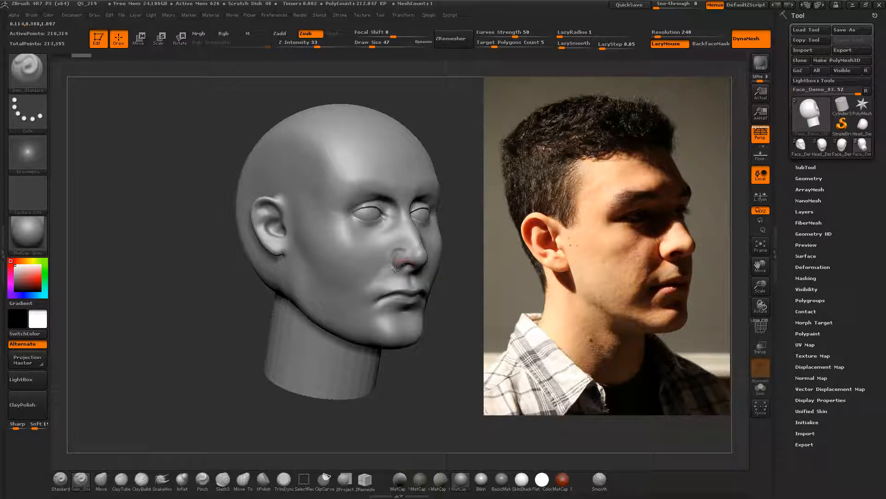